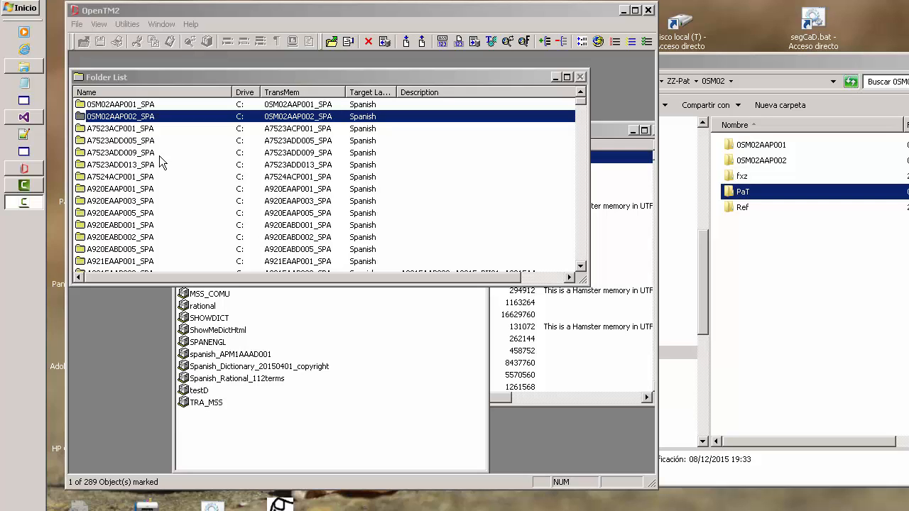
Open the document list of folder 0SM02AAP001_SPA and examine the documents whose completion is below 100%.
double_click(142, 107)
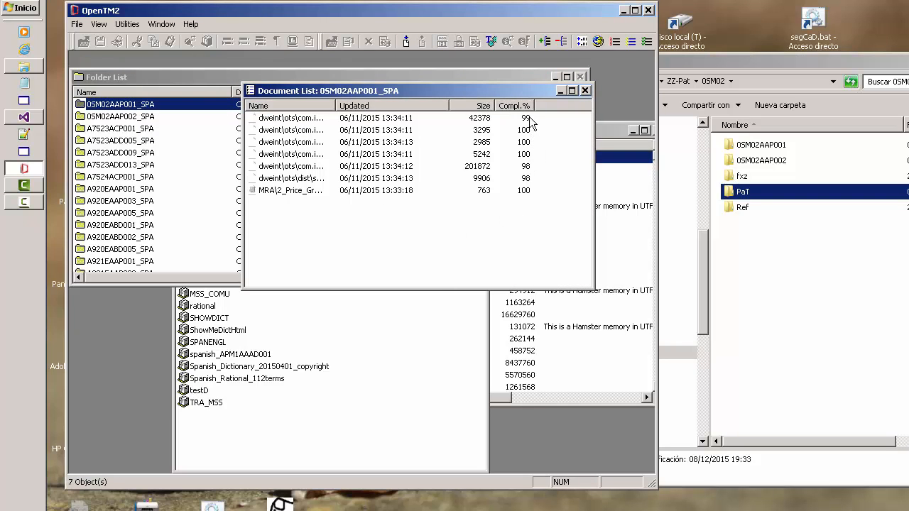
click(532, 118)
ctrl+click(527, 166)
ctrl+click(525, 179)
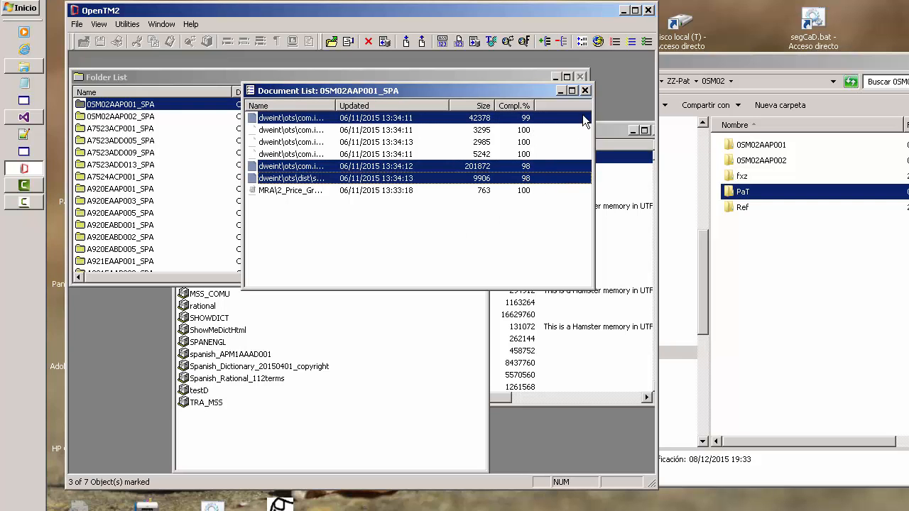
click(585, 90)
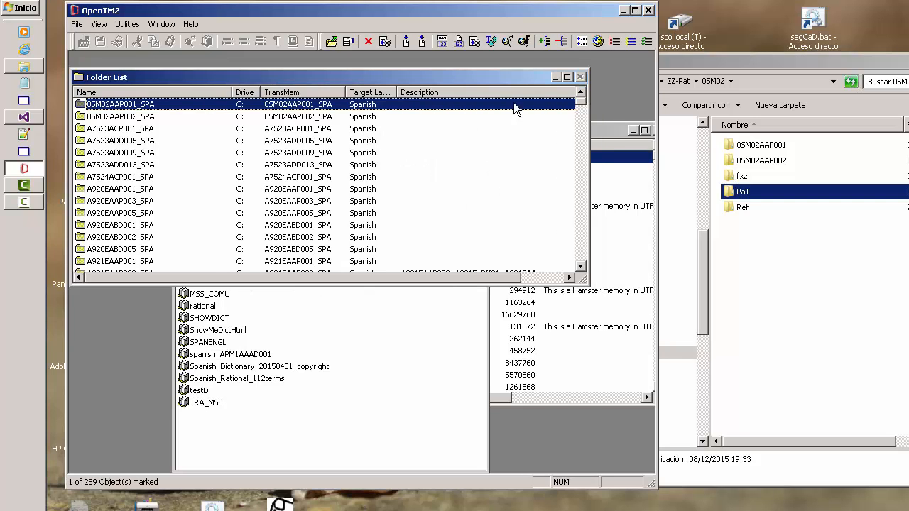
Open the document list of folder 0SM02AAP002_SPA and examine its documents that are not fully complete.
double_click(140, 116)
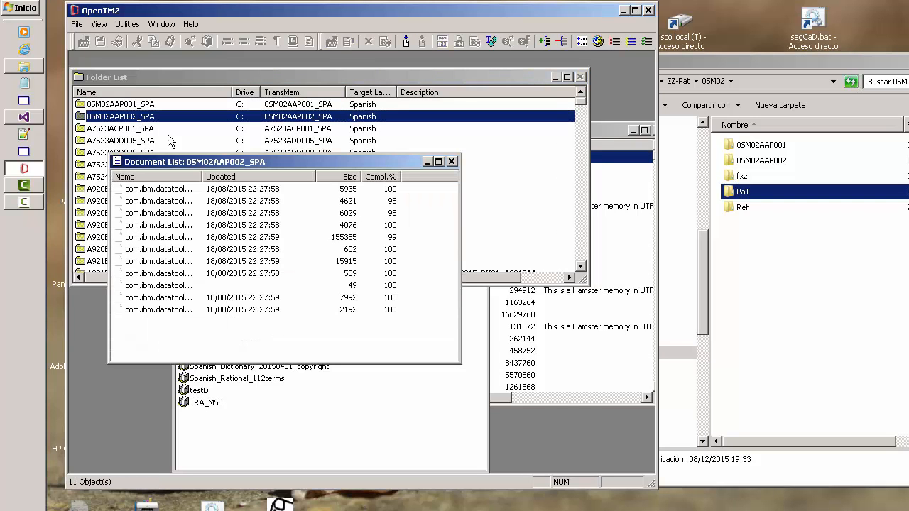
click(394, 201)
ctrl+click(394, 213)
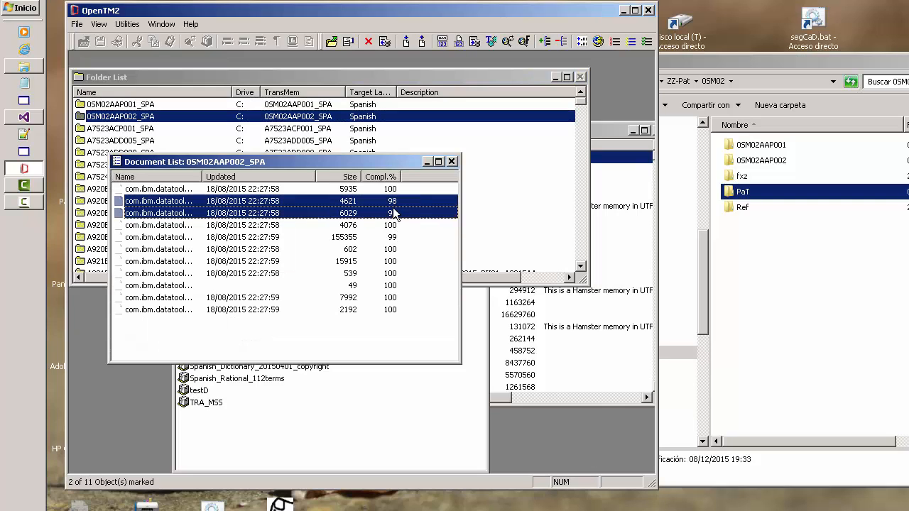
ctrl+click(395, 240)
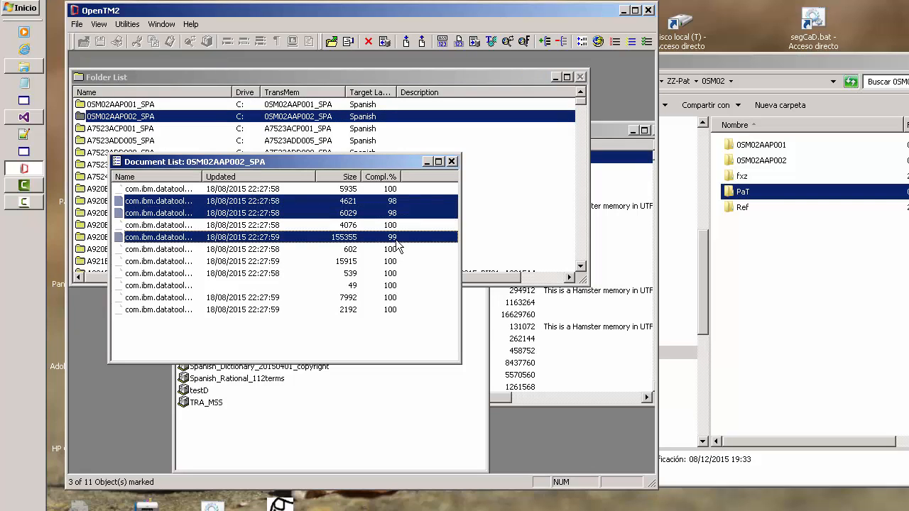
click(451, 162)
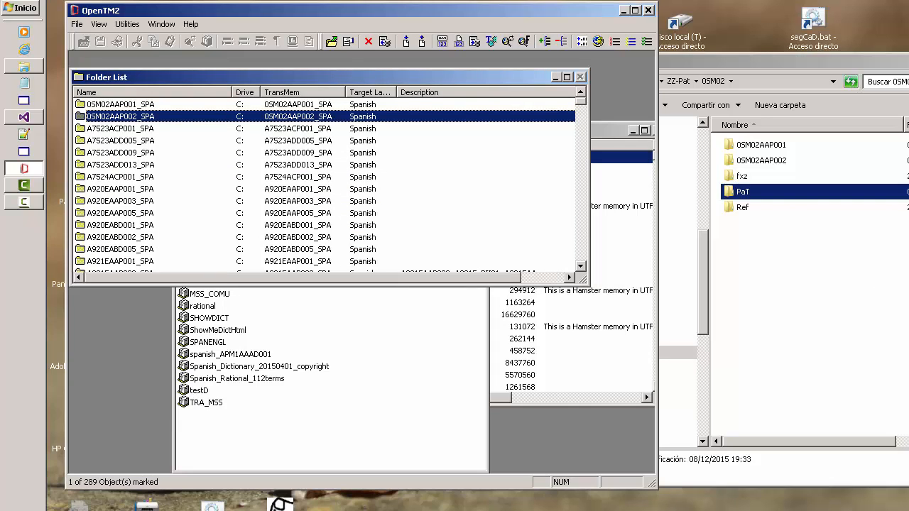
Launch ZZ-Pat, check the available profiles and keep PII20184 for the OTM folders.
double_click(281, 506)
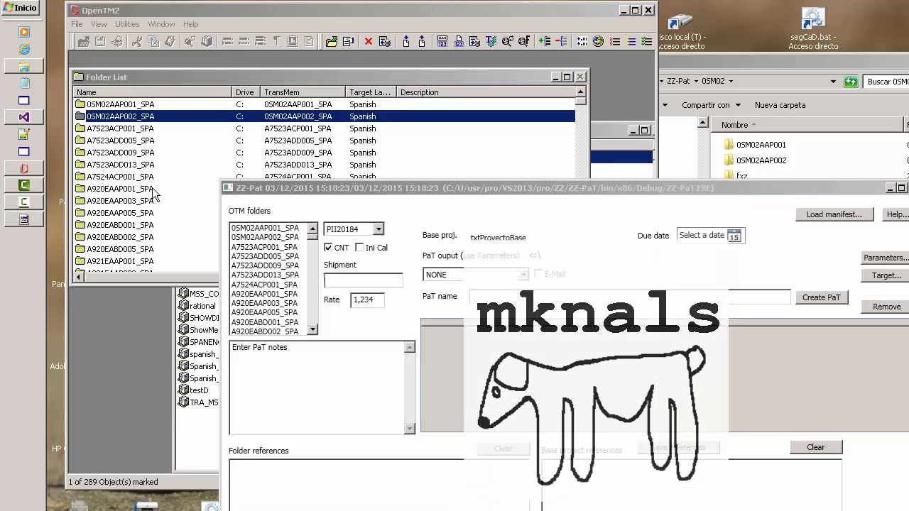
drag(335, 183, 192, 59)
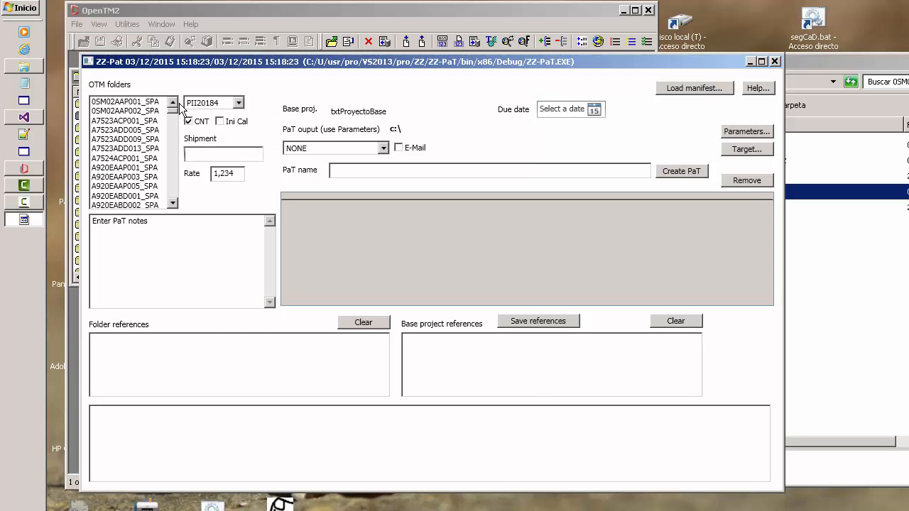
mouse_move(171, 111)
mouse_down()
mouse_move(175, 165)
mouse_move(171, 98)
mouse_up()
click(239, 104)
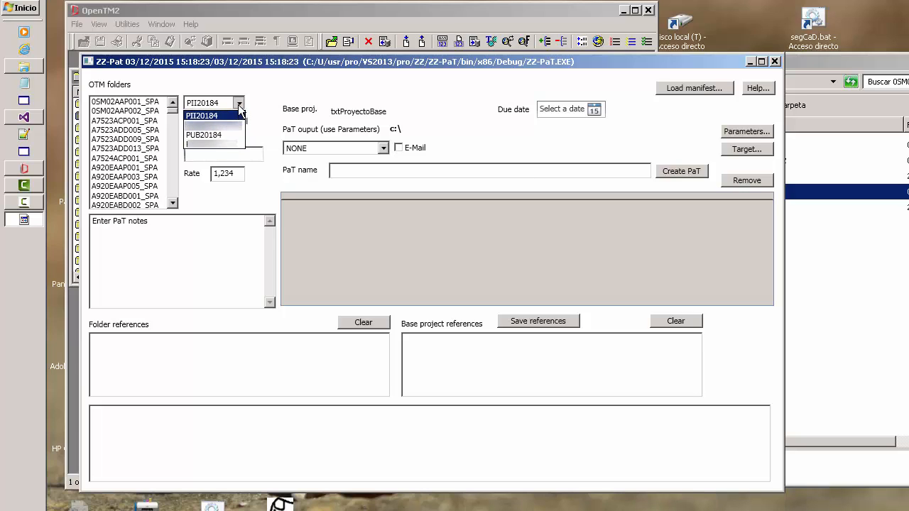
click(240, 105)
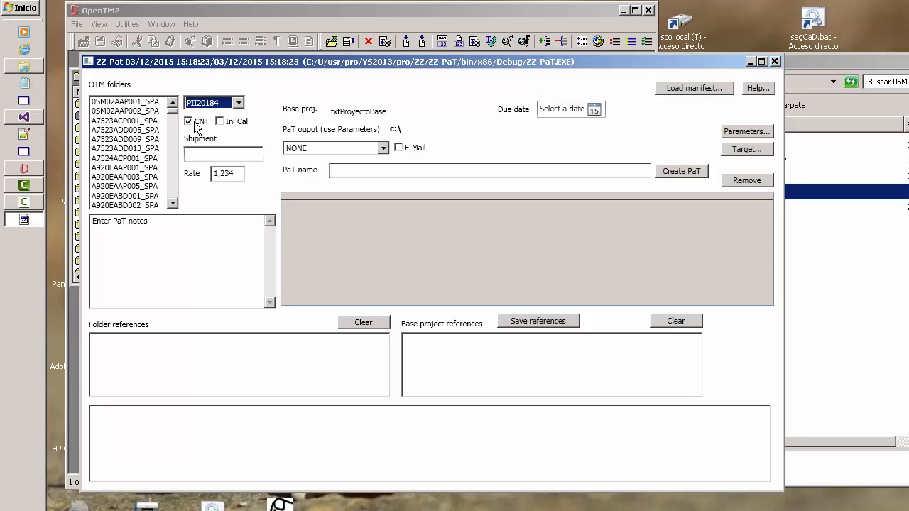
click(239, 123)
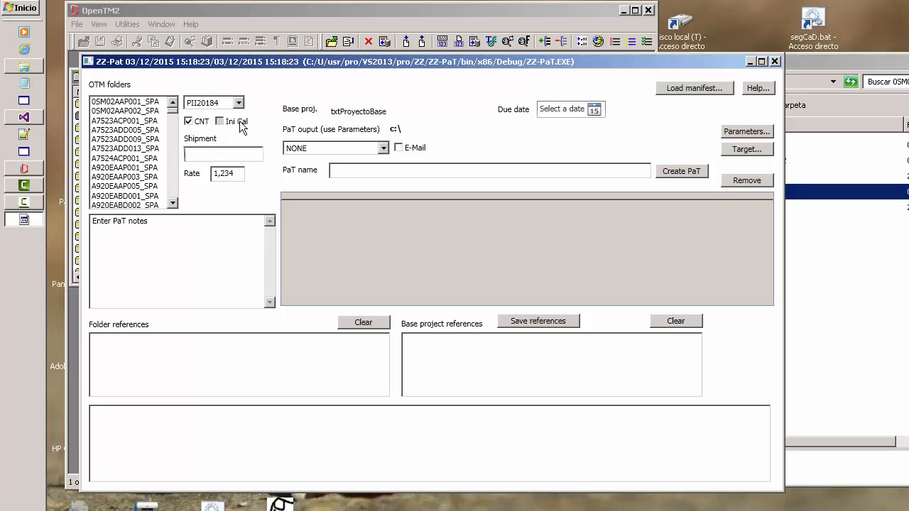
click(239, 122)
Add the OTM folders 0SM02AAP001_SPA and 0SM02AAP002_SPA to the PaT with Ini Cal enabled and the shipment set to Ship 2.
click(115, 102)
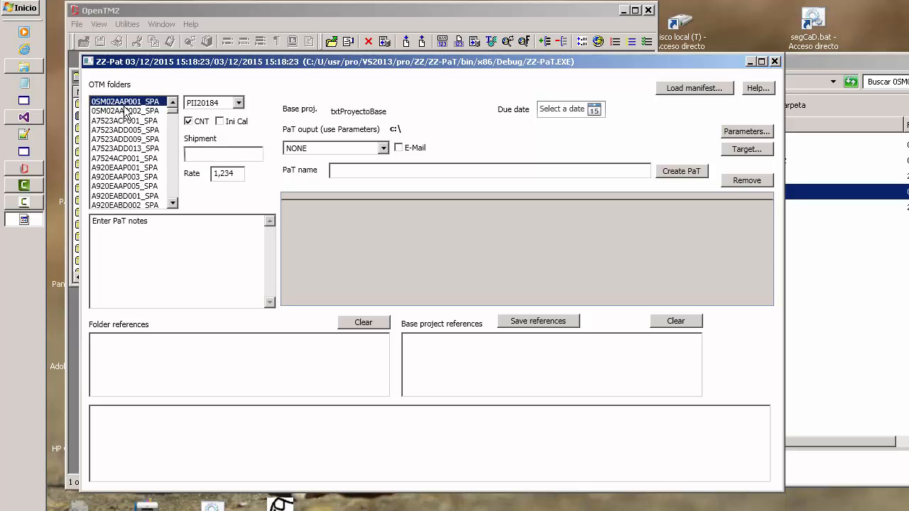
click(220, 122)
click(210, 151)
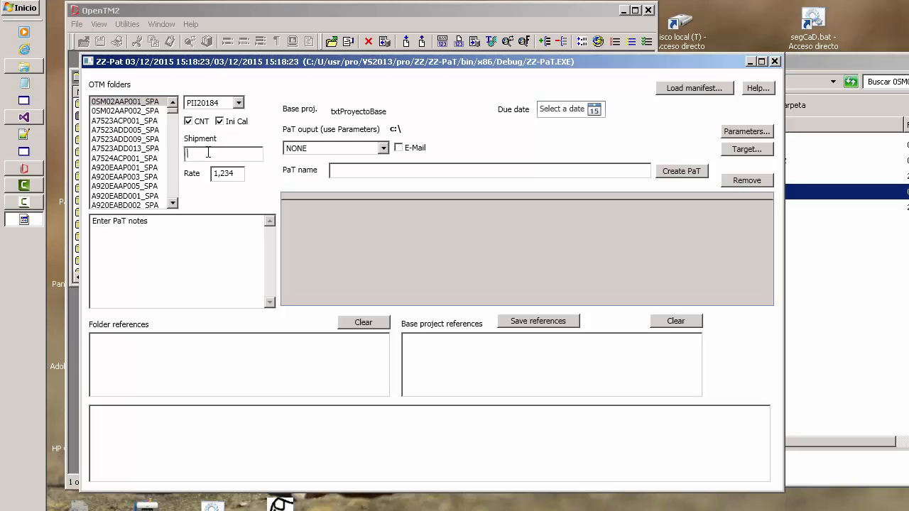
text(Ship 2)
click(125, 102)
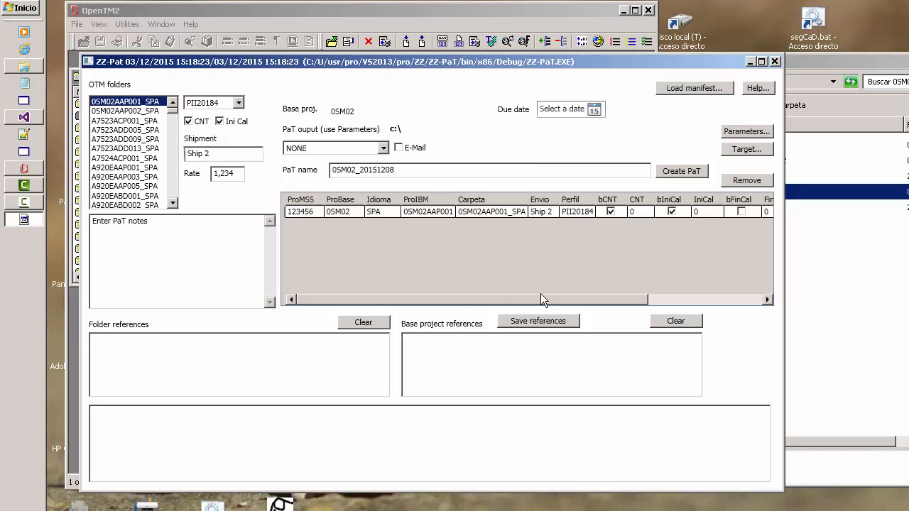
click(122, 112)
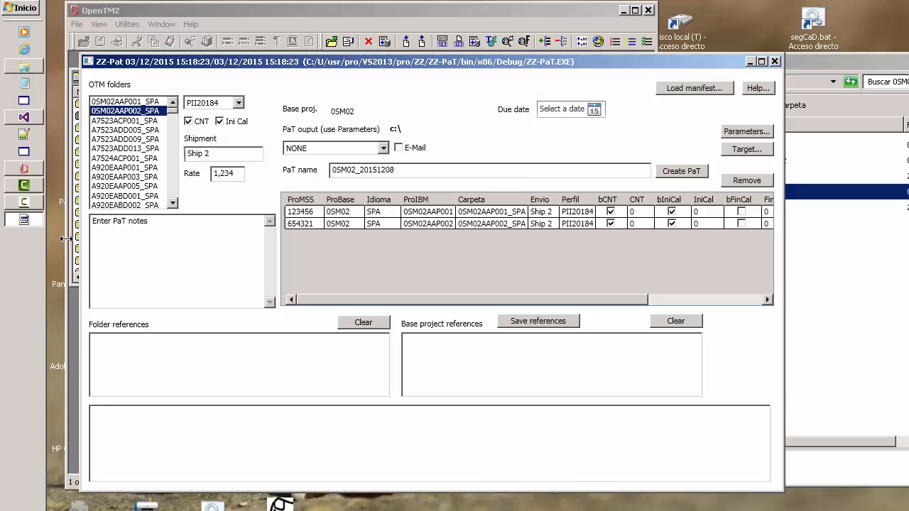
Replace the PaT notes with "Hi" plus the recipient's first name, "Please use the standard glossary" and "Bye", separated by blank lines.
click(188, 222)
drag(114, 219, 3, 218)
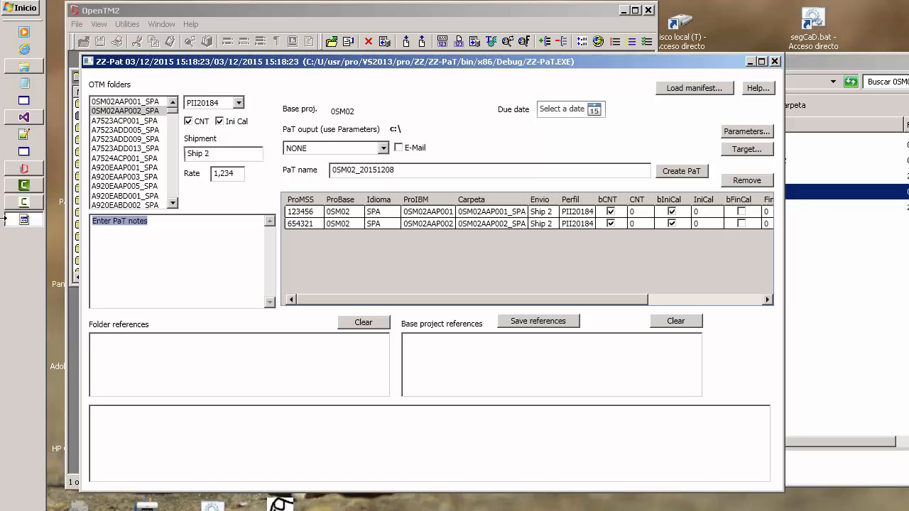
text(Hi Joe)
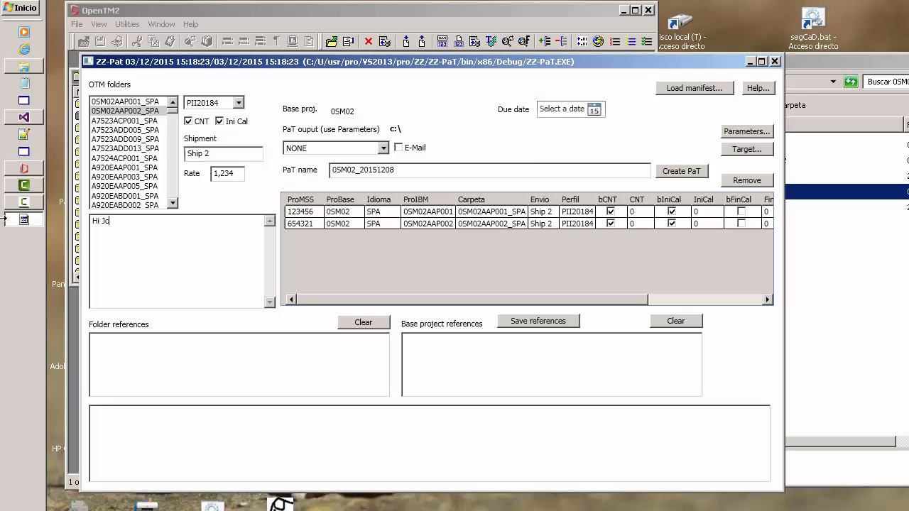
key(Return)
key(Return)
text(Please use the standa)
text(r glossary)
key(Return)
key(Return)
text(Bye)
click(171, 240)
text(d)
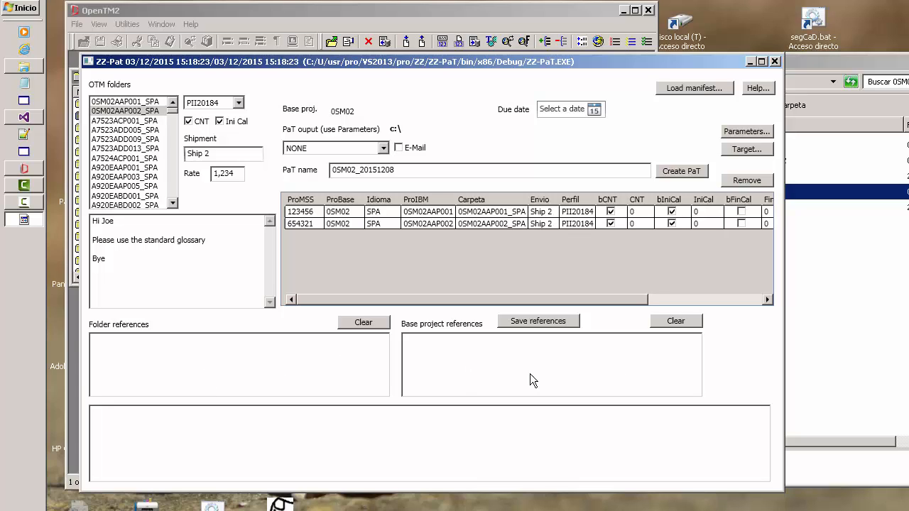
Add DiccionarioTerm_20150223.pdf and gloss.pdf from the 0SM02 Ref folder as base project references, and set the due date to 17/12/2015.
click(837, 317)
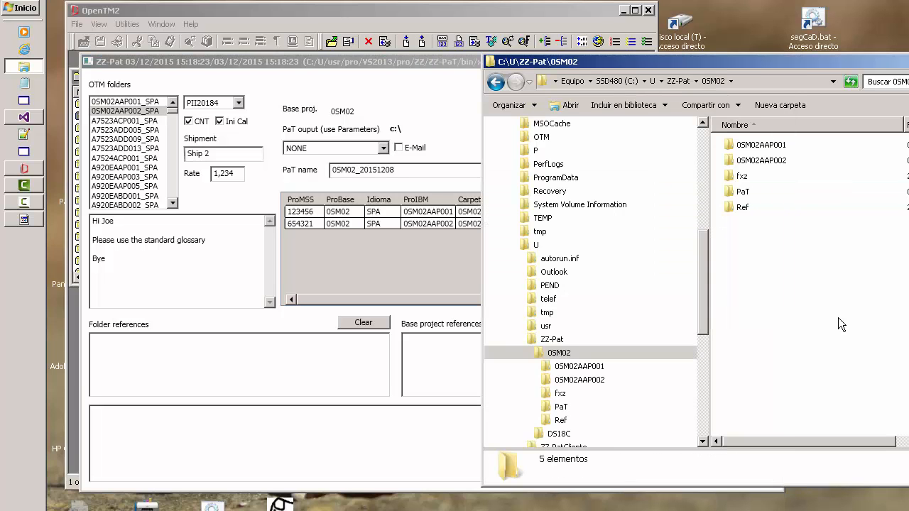
double_click(743, 207)
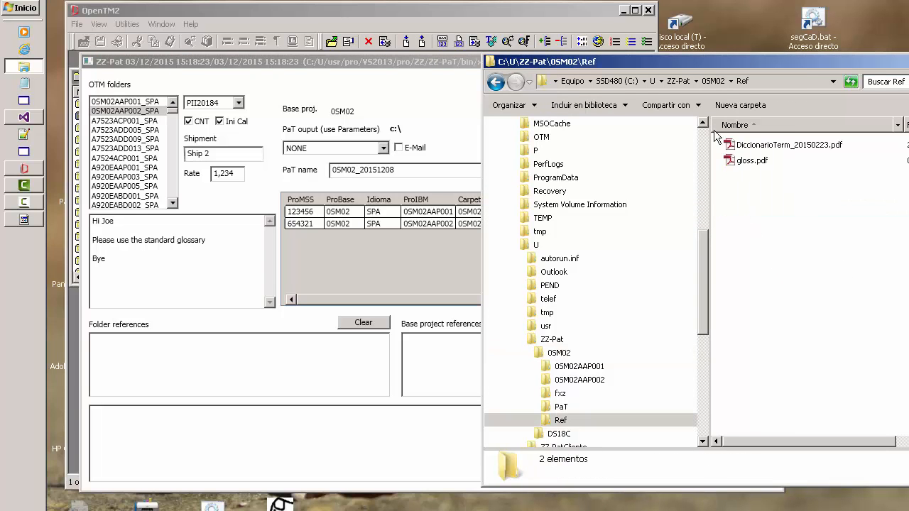
click(761, 151)
shift+click(755, 161)
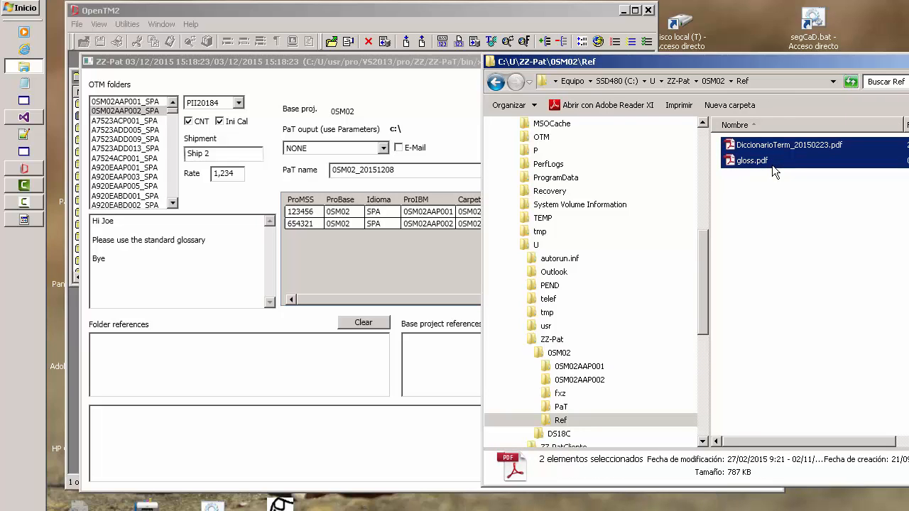
drag(760, 156, 441, 368)
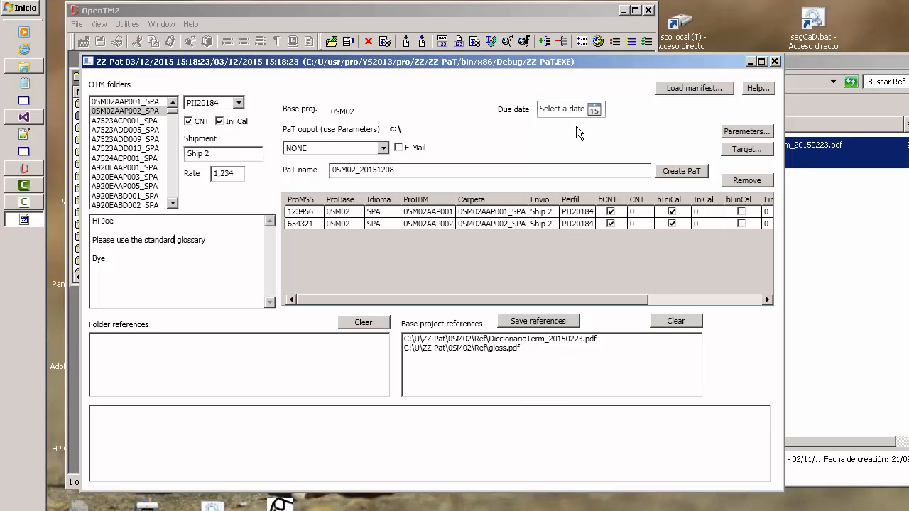
click(594, 110)
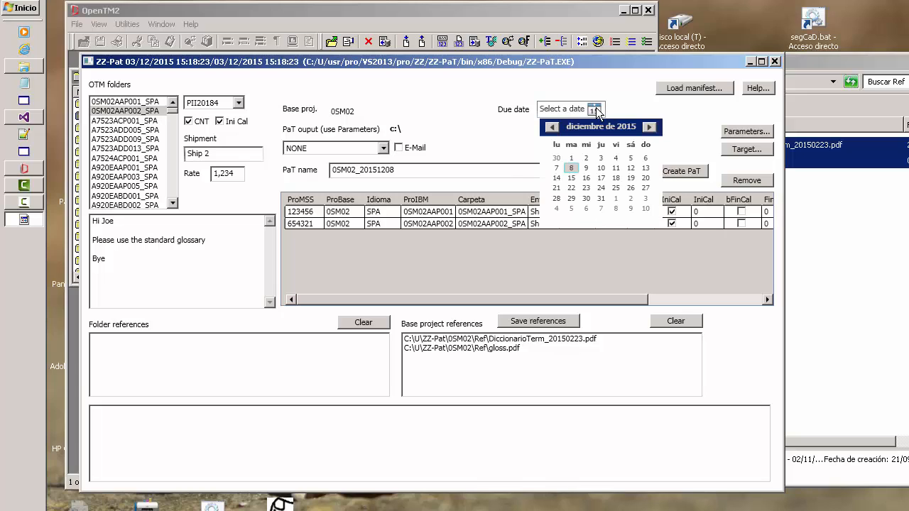
click(600, 177)
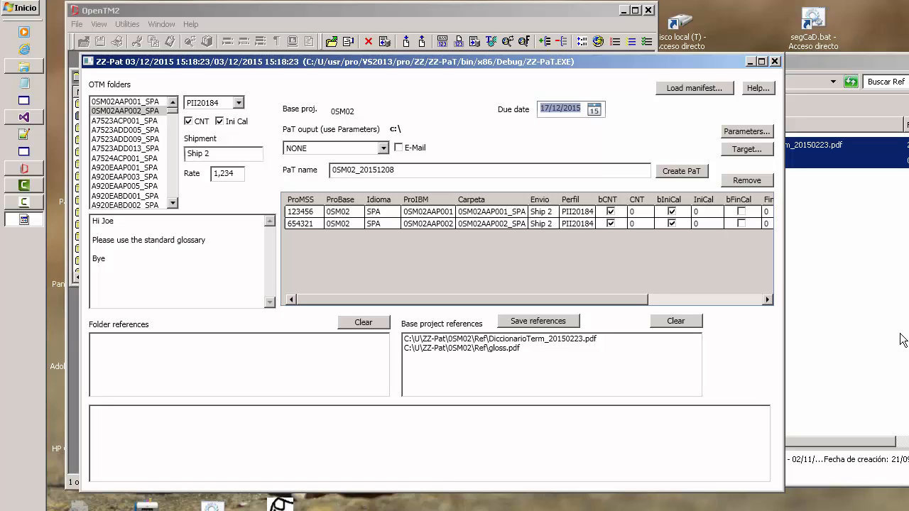
Copy the full path of the PaT folder inside 0SM02 and return to ZZ-Pat.
click(886, 369)
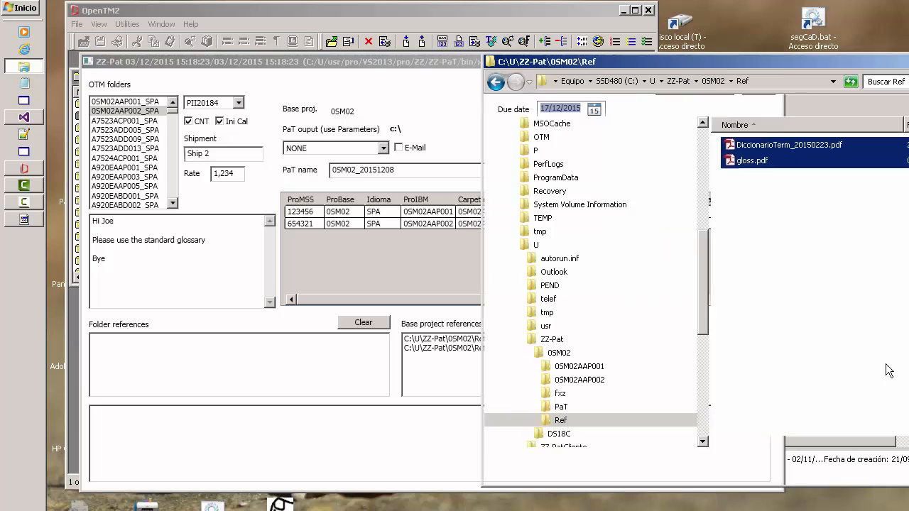
click(560, 410)
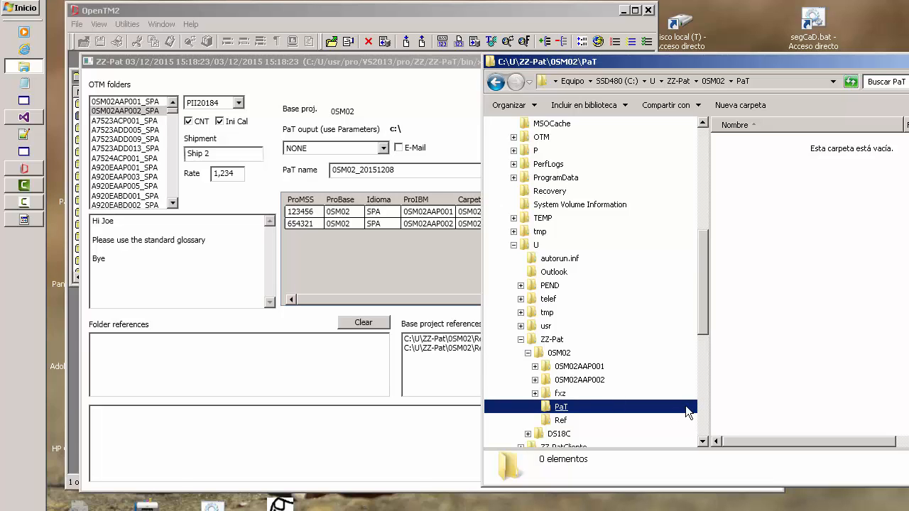
click(786, 80)
key(ctrl+c)
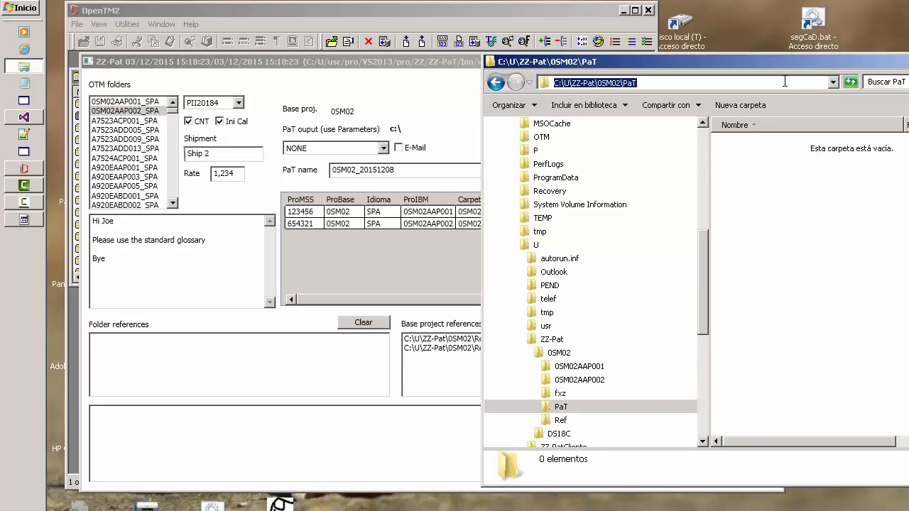
click(337, 285)
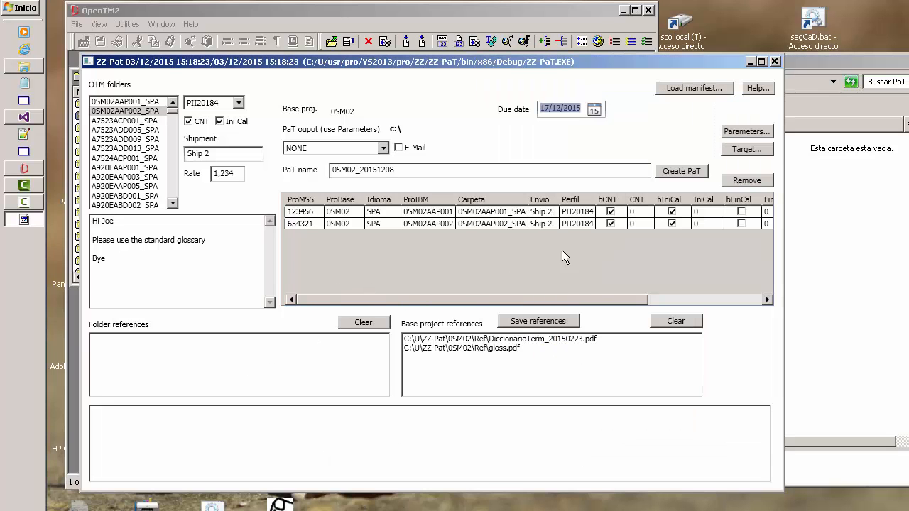
Set the output PaT directory to C:\U\ZZ-Pat\0SM02\PaT in the parameters and save them.
click(748, 132)
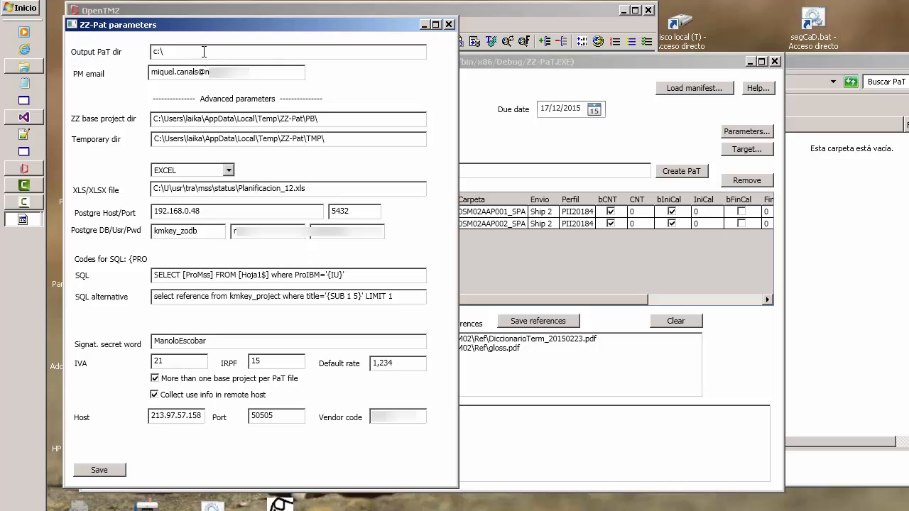
drag(204, 52, 56, 55)
key(ctrl+v)
drag(267, 73, 127, 72)
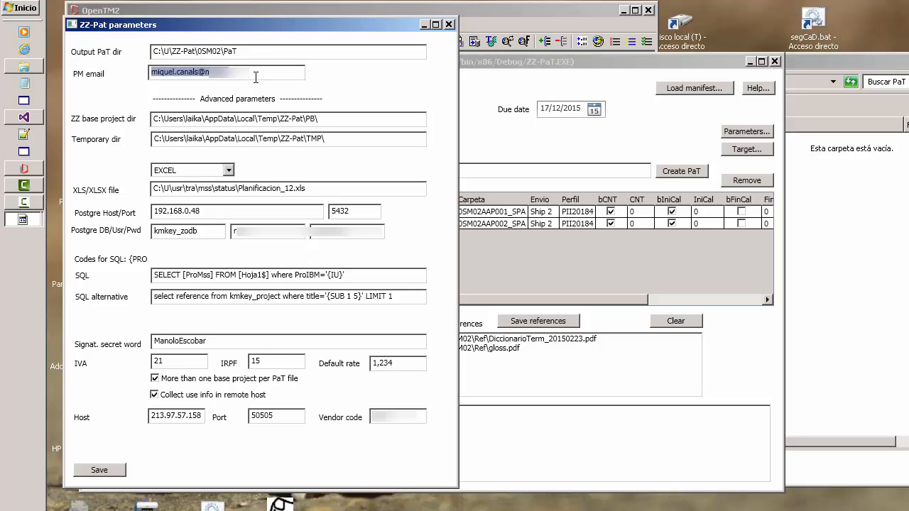
drag(255, 75, 133, 73)
click(107, 470)
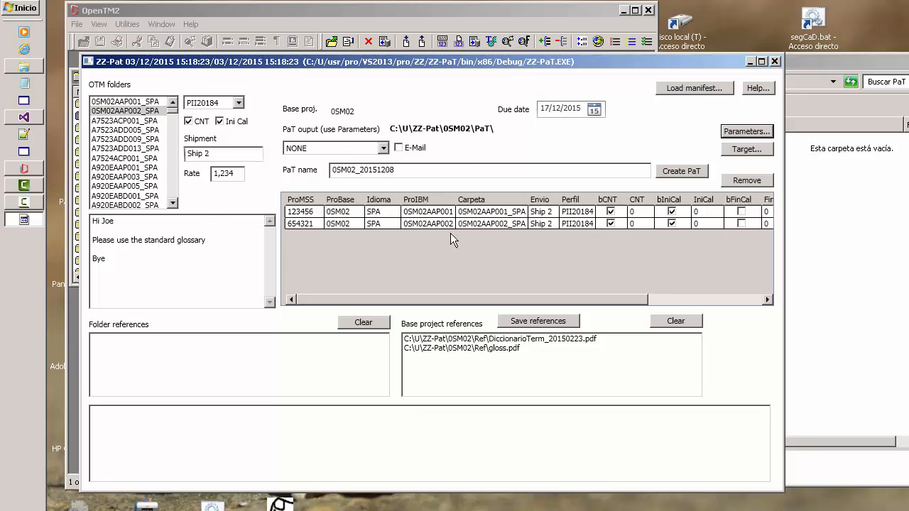
Create the PaT named 0SM02_20151208, review the creation log and show the output folder.
click(675, 169)
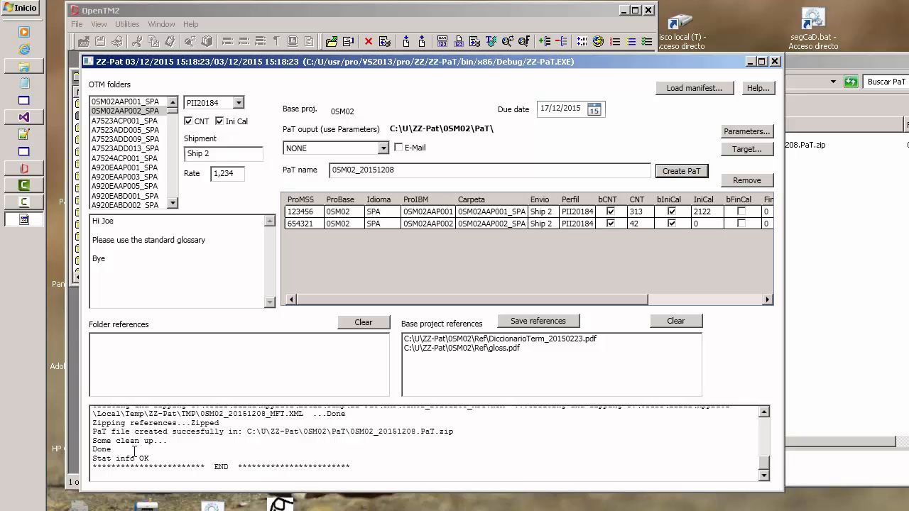
drag(107, 442, 191, 421)
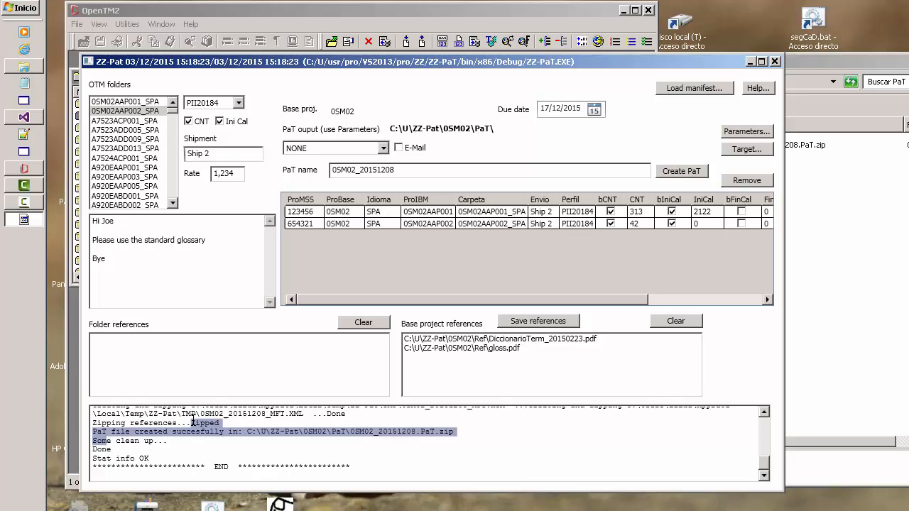
click(850, 320)
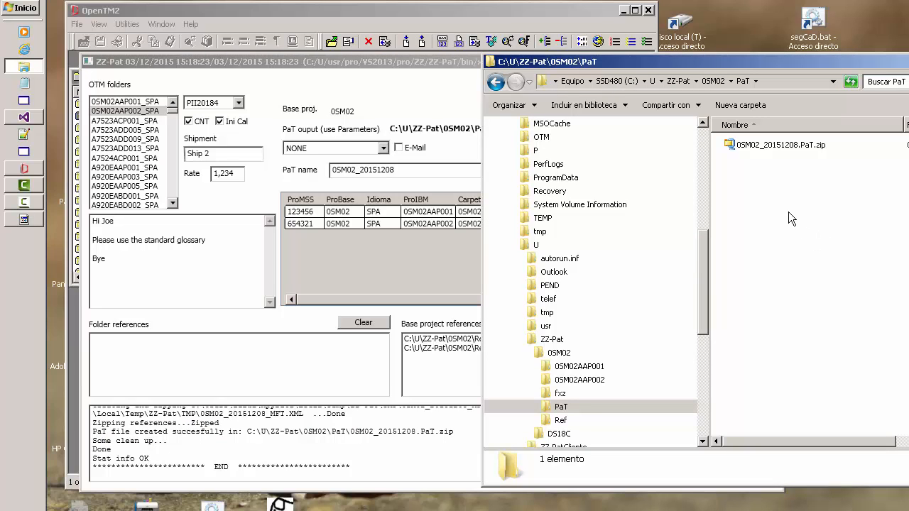
Open 0SM02_20151208.PaT.zip and examine its calculation reports, FXP folder exports and CNT word count files.
double_click(773, 146)
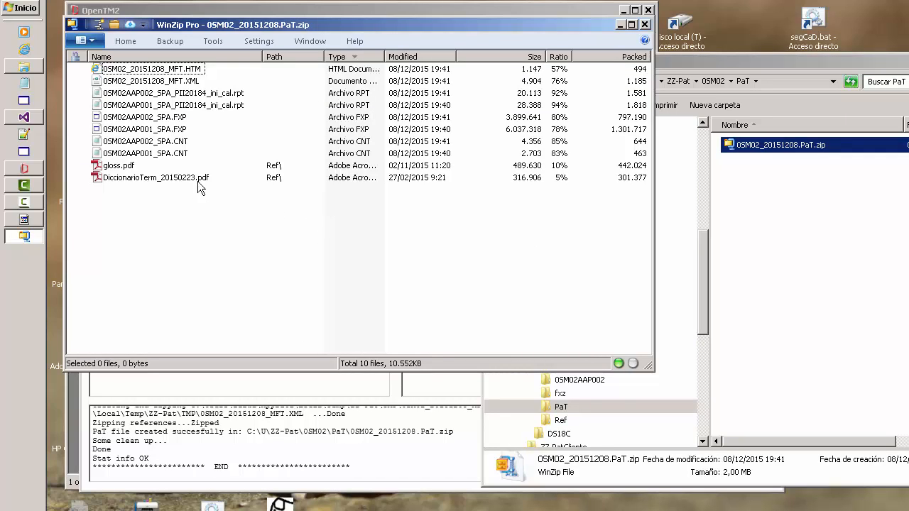
click(221, 93)
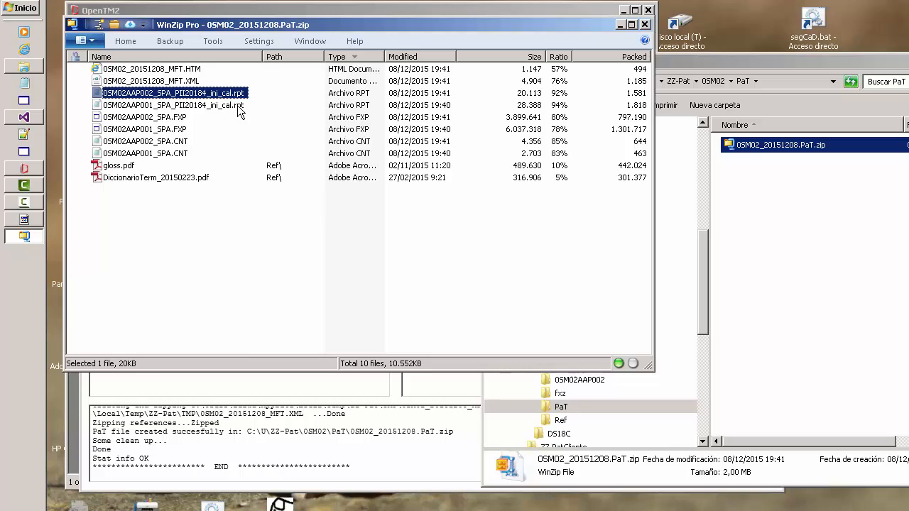
click(223, 106)
click(226, 94)
click(226, 105)
click(177, 118)
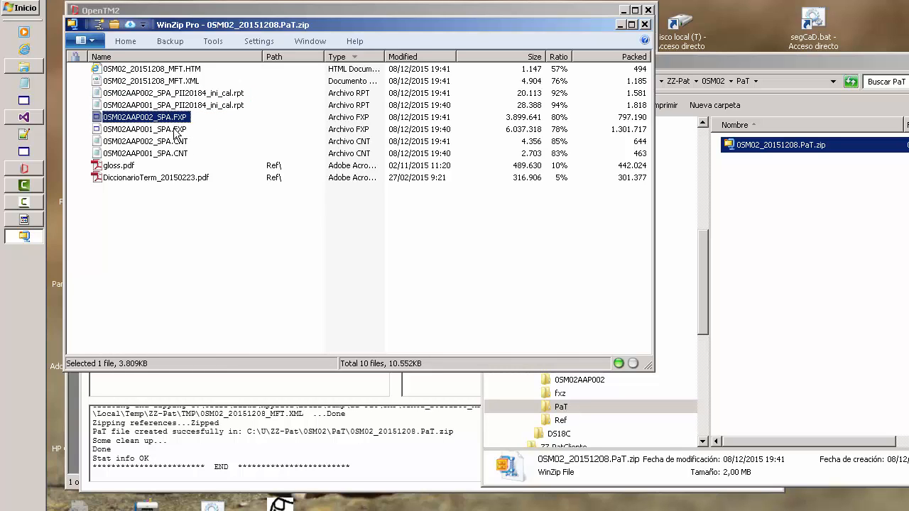
shift+click(177, 128)
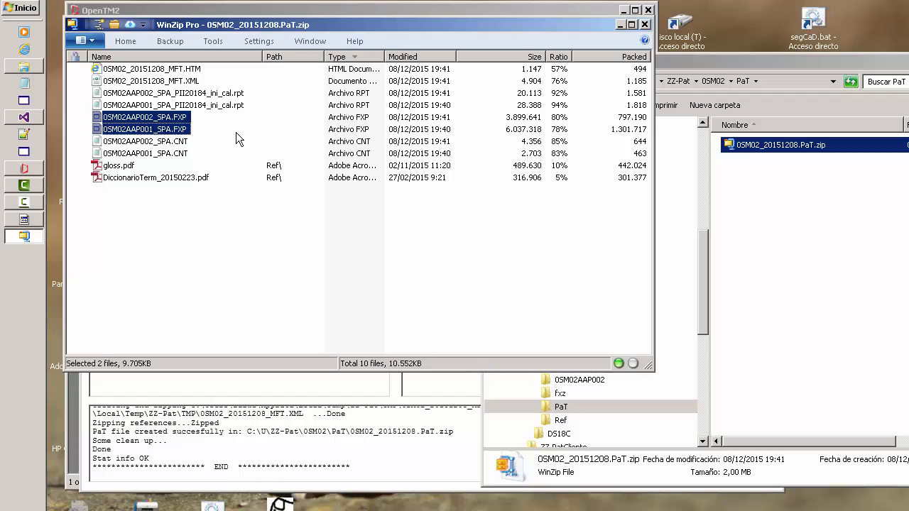
click(180, 142)
click(179, 155)
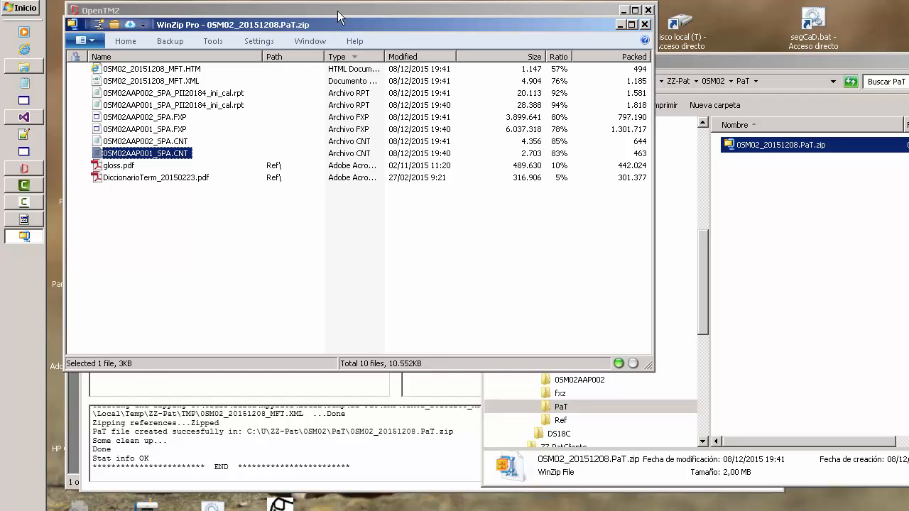
Return to ZZ-Pat and examine the CNT and IniCal values of both folders in the project table.
drag(336, 24, 662, 134)
click(332, 250)
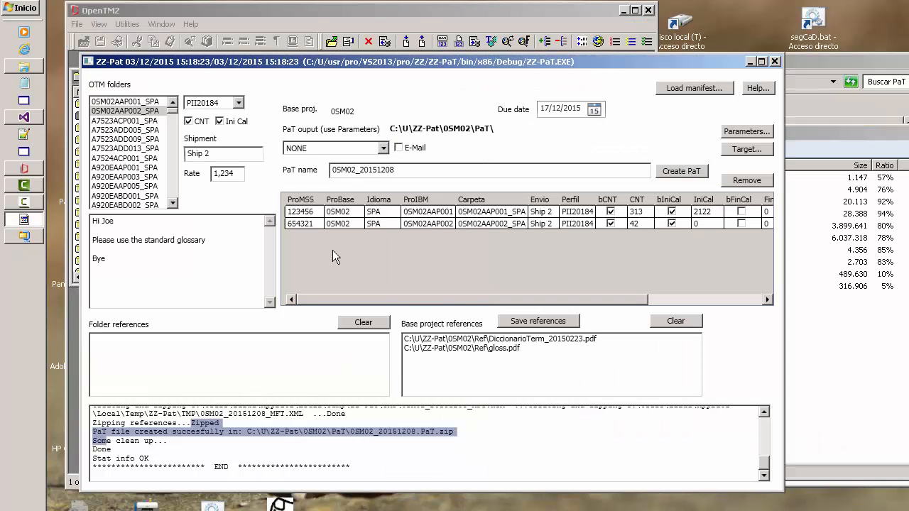
click(642, 217)
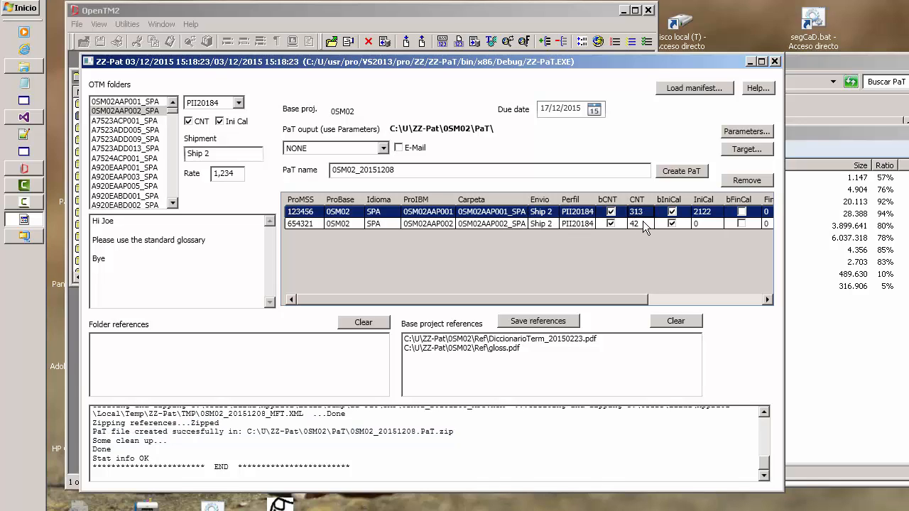
click(643, 222)
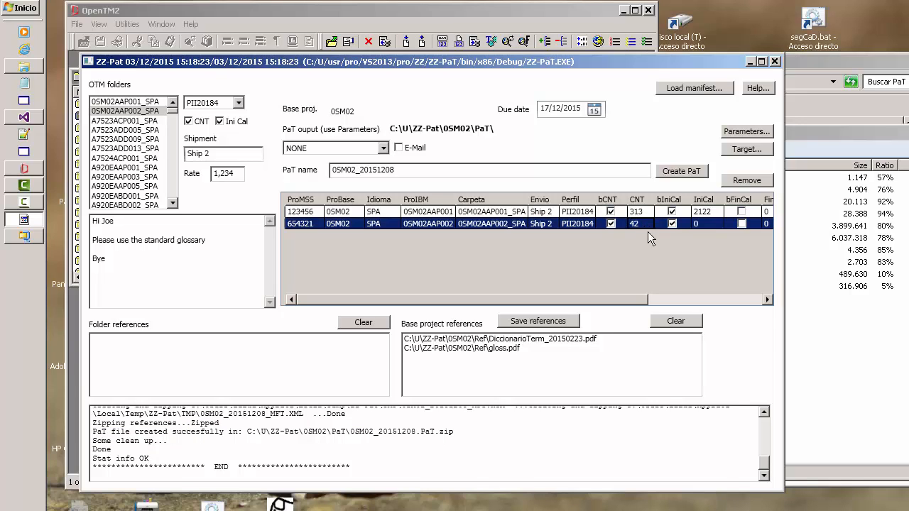
click(708, 211)
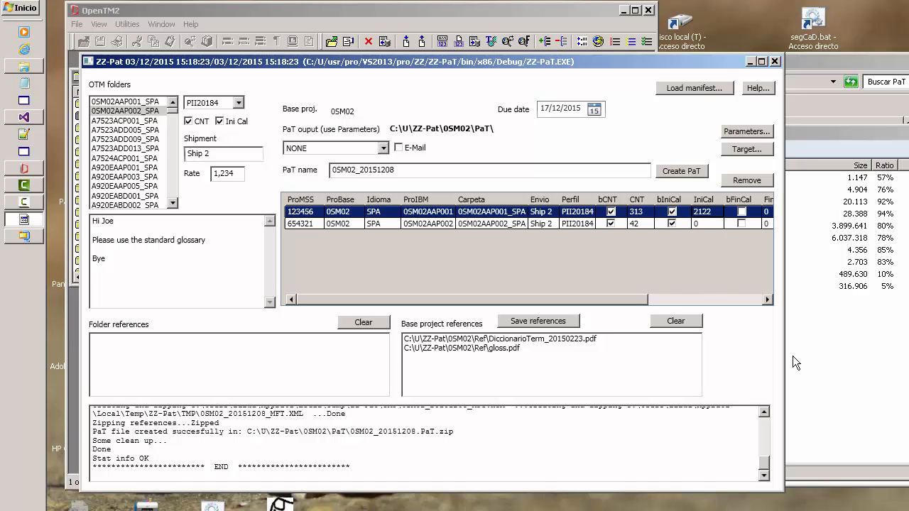
Open 0SM02AAP001_SPA.CNT from the PaT archive, check the total of untranslated words and close the file.
click(874, 383)
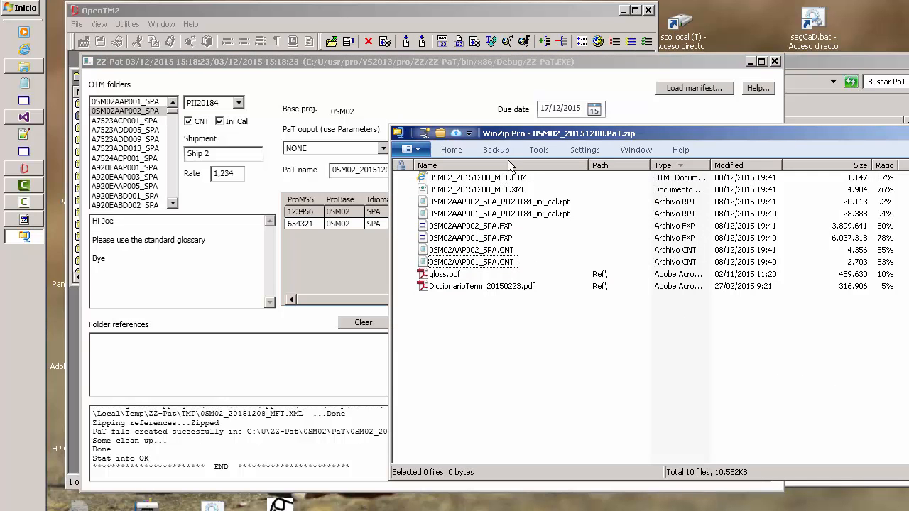
drag(518, 132, 436, 246)
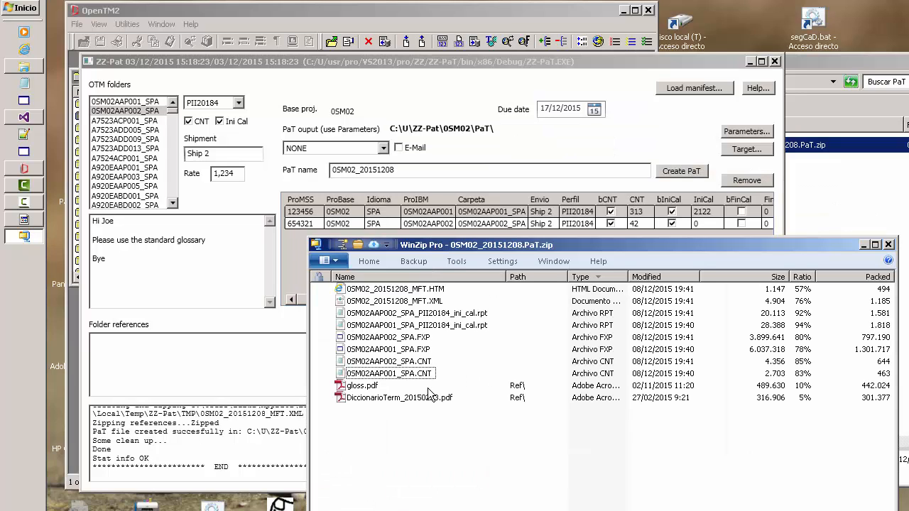
double_click(395, 375)
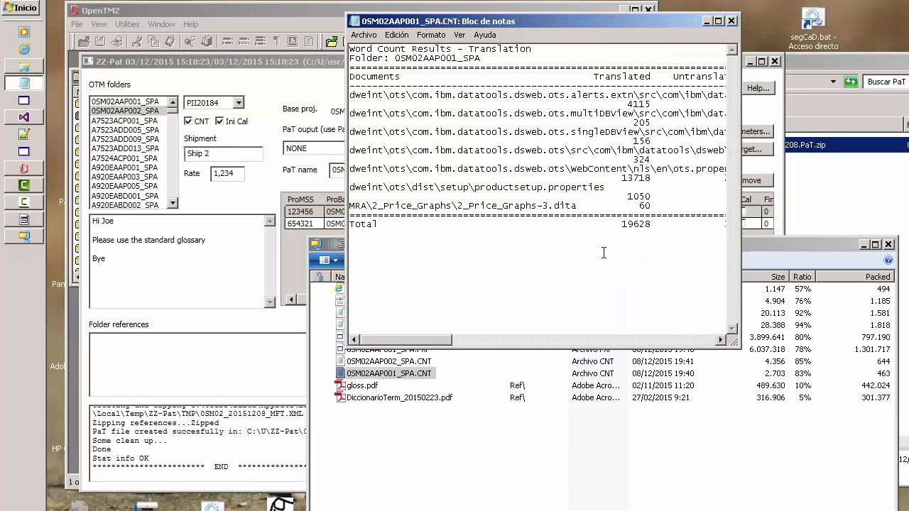
drag(740, 346, 906, 337)
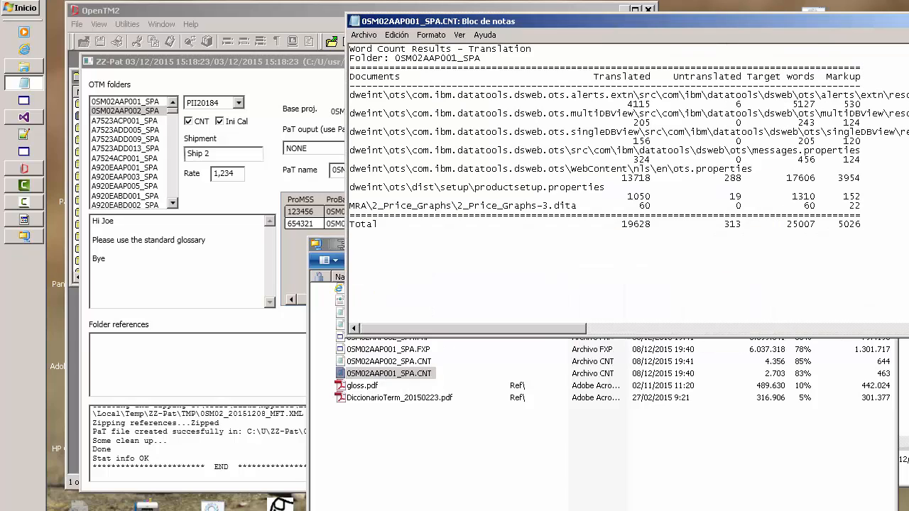
drag(758, 224, 724, 226)
drag(673, 77, 743, 77)
click(679, 77)
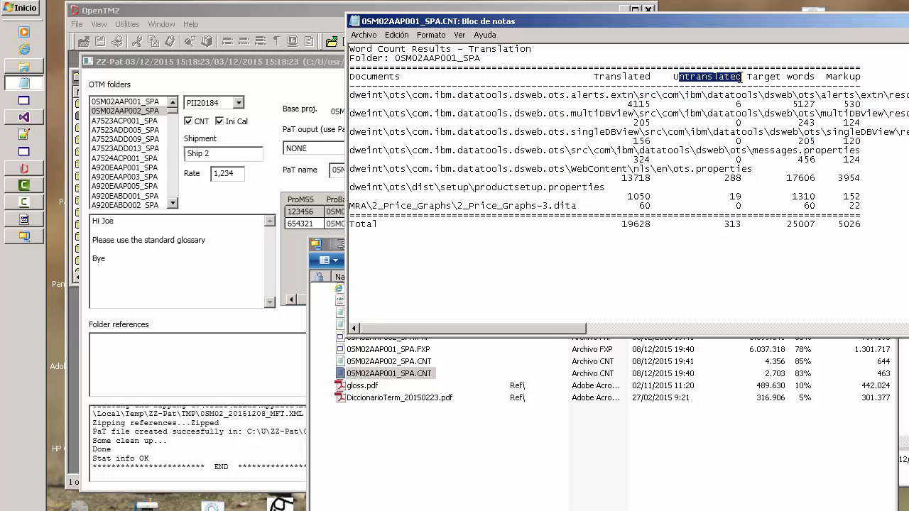
drag(751, 224, 719, 227)
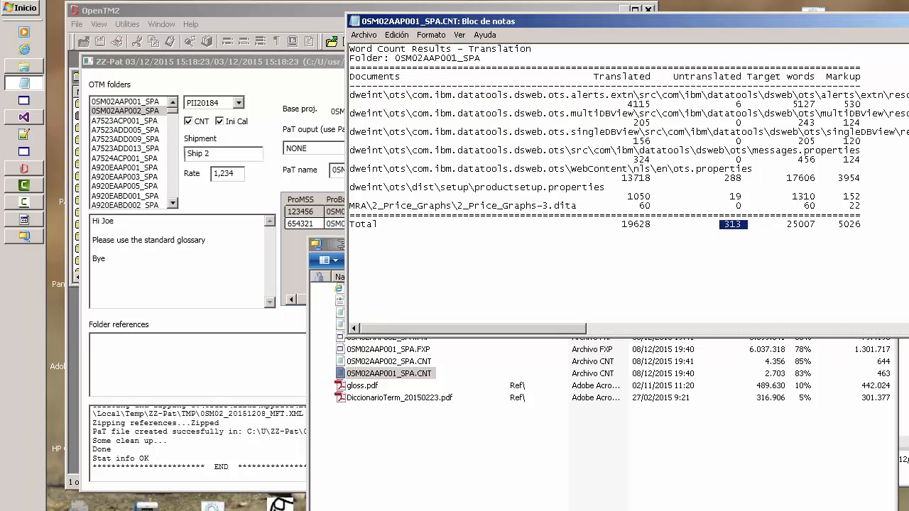
key(alt+F4)
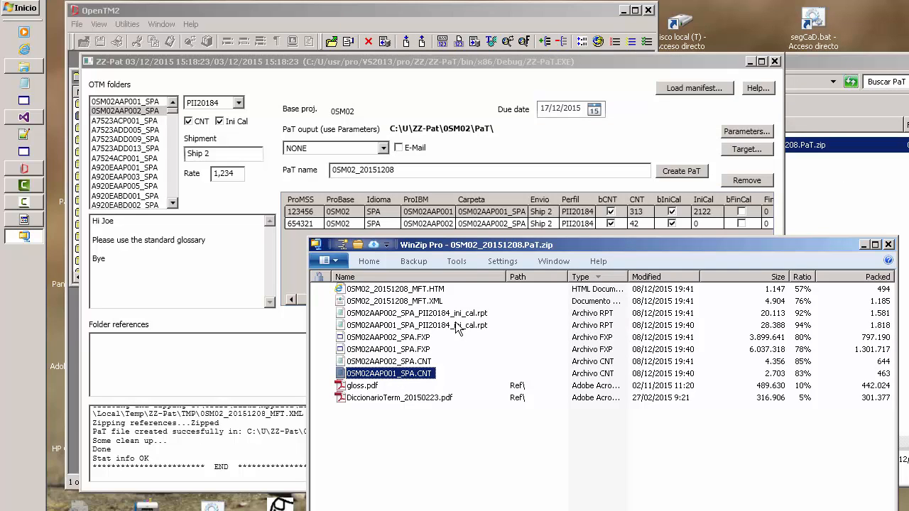
Review the calculation profile and payable words in 0SM02AAP001_SPA_PII20184_ini_cal.rpt, and close the report and the archive.
double_click(395, 326)
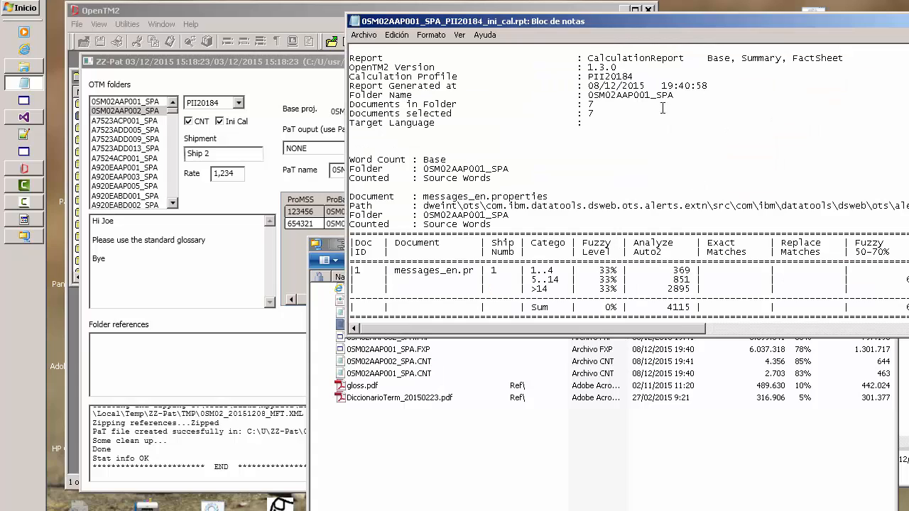
drag(634, 76, 588, 78)
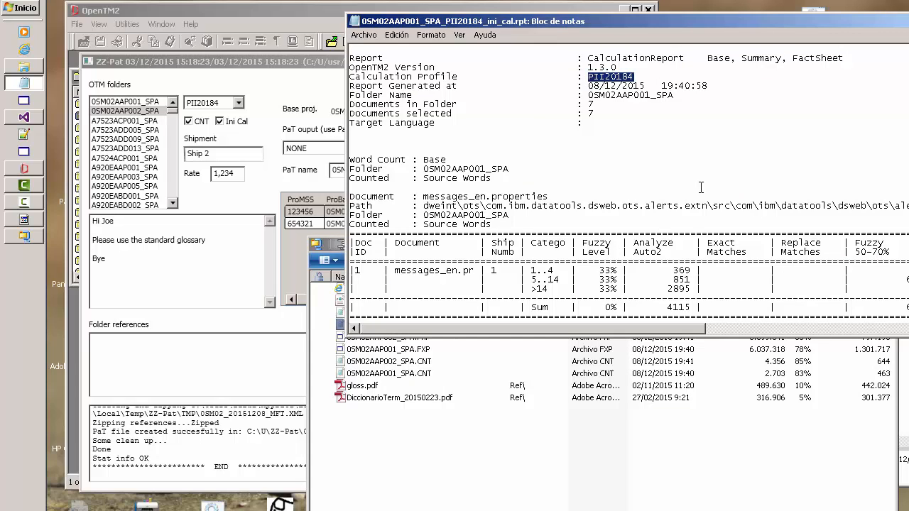
scroll(847, 54, down, 1)
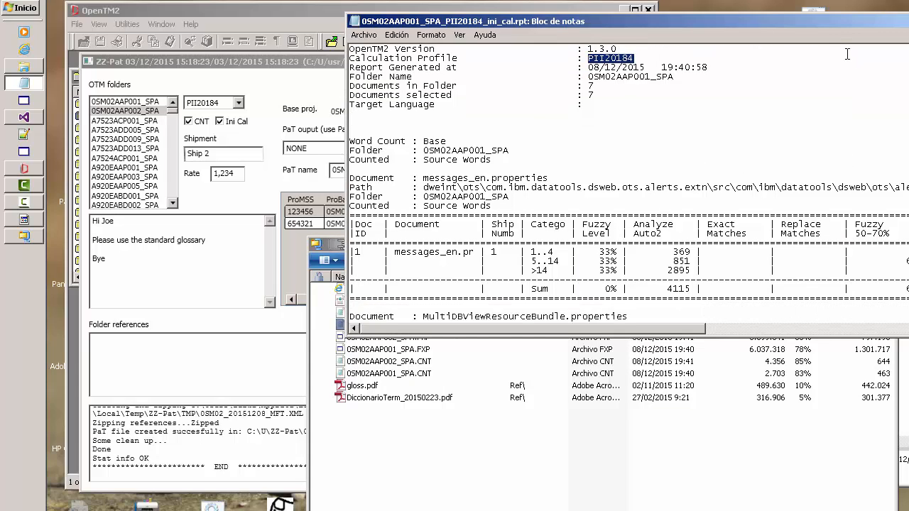
drag(827, 21, 680, 34)
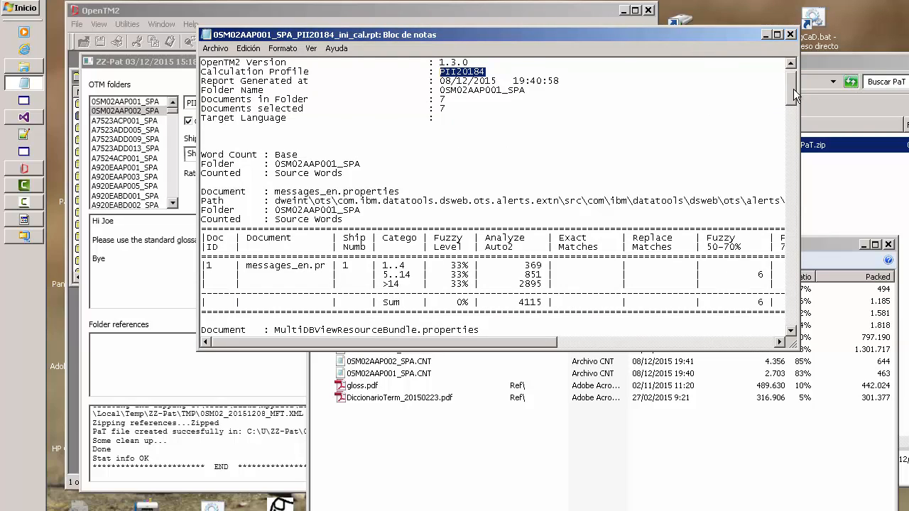
drag(793, 89, 793, 312)
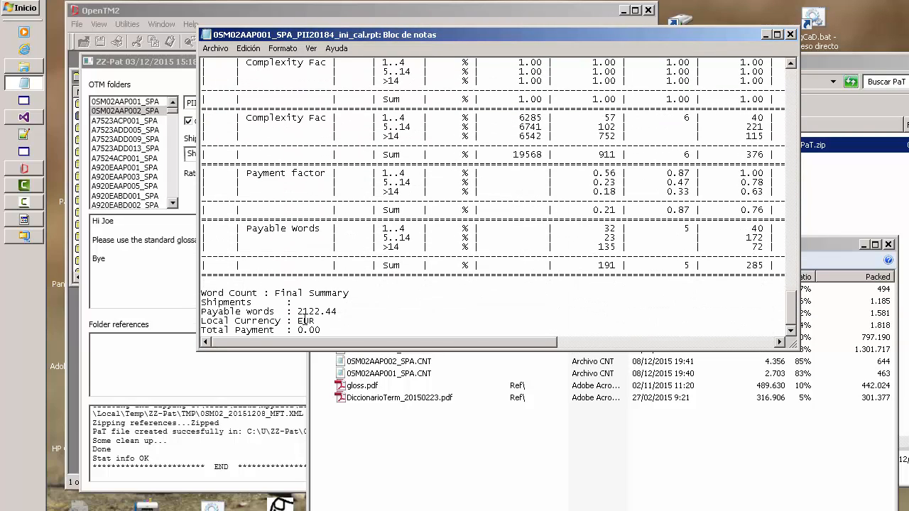
drag(292, 312, 360, 309)
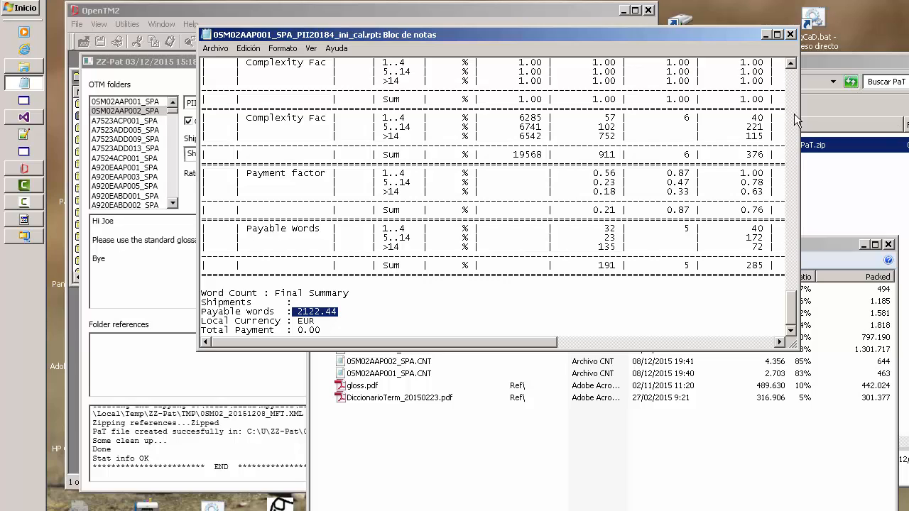
click(790, 34)
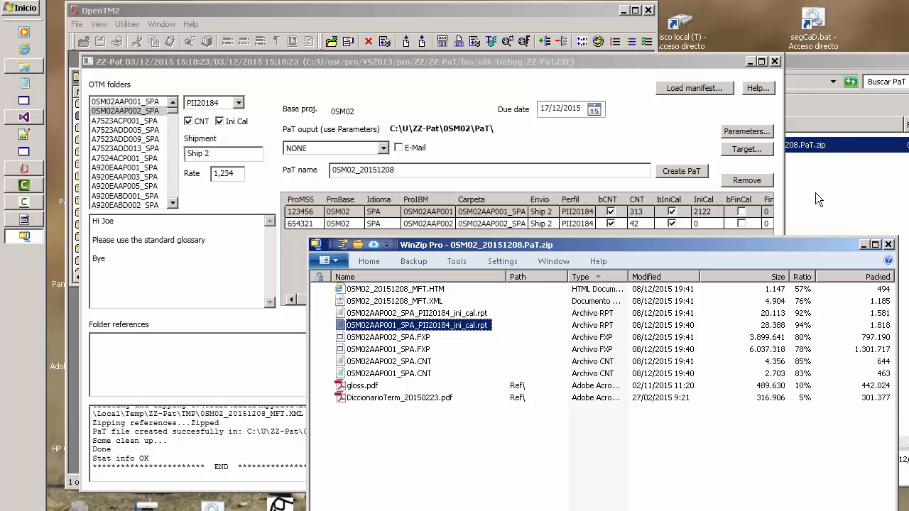
click(889, 245)
click(871, 230)
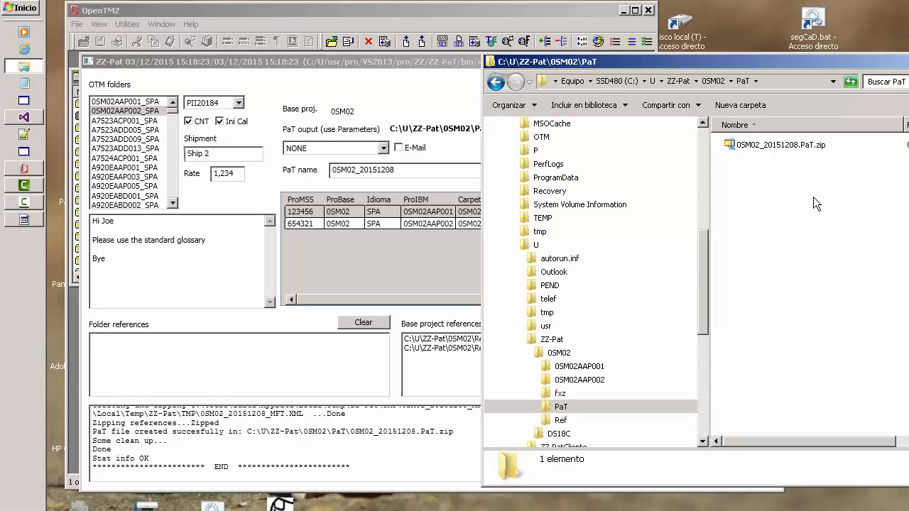
Return to ZZ-Pat and select the freelancer's personal FTP target as the destination of the PaT.
click(404, 257)
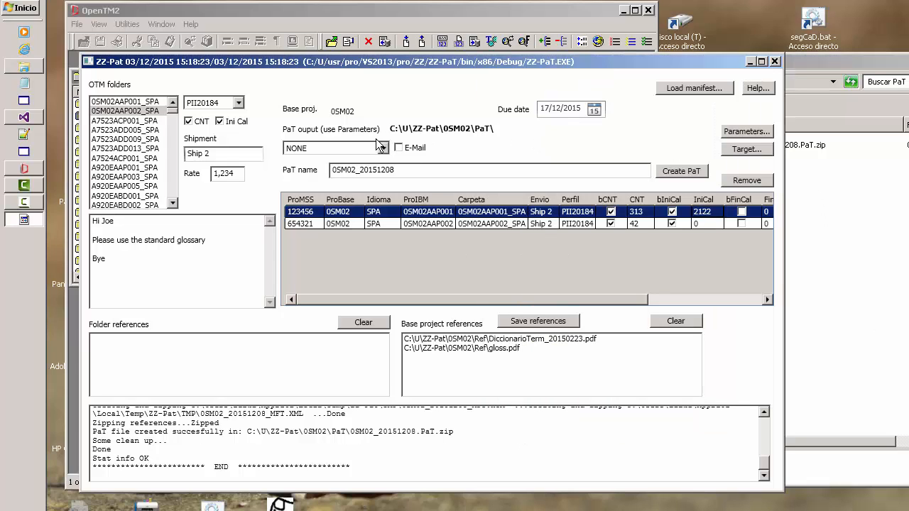
click(384, 149)
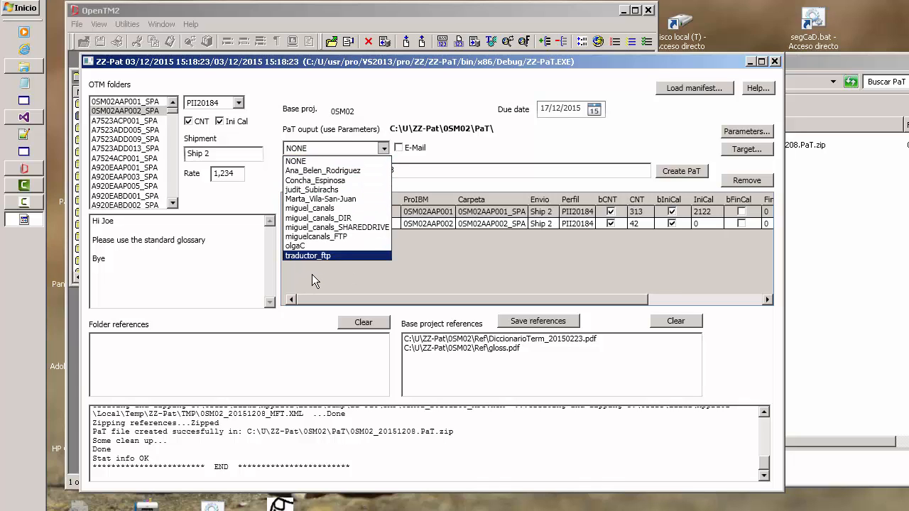
click(315, 239)
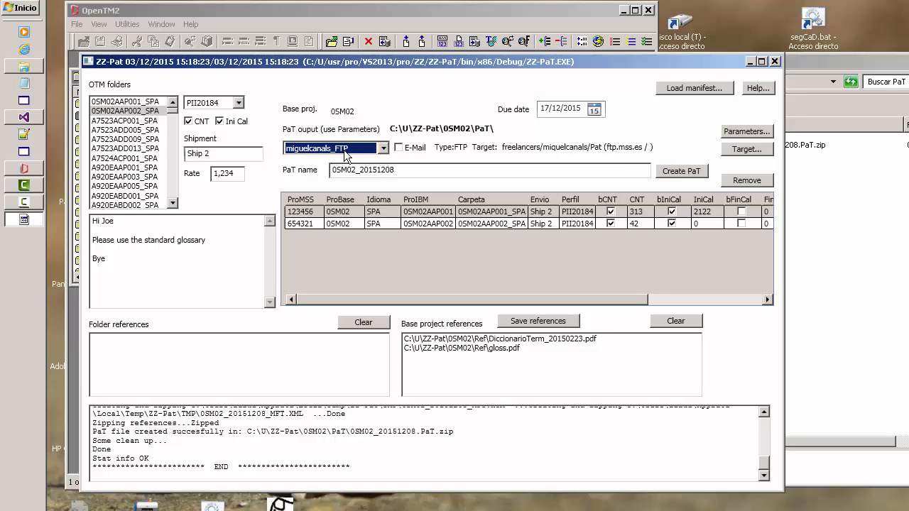
Open the target settings, review the freelancer's FTP entry including its name, e-mail and FTP details, and close with that target selected.
click(753, 149)
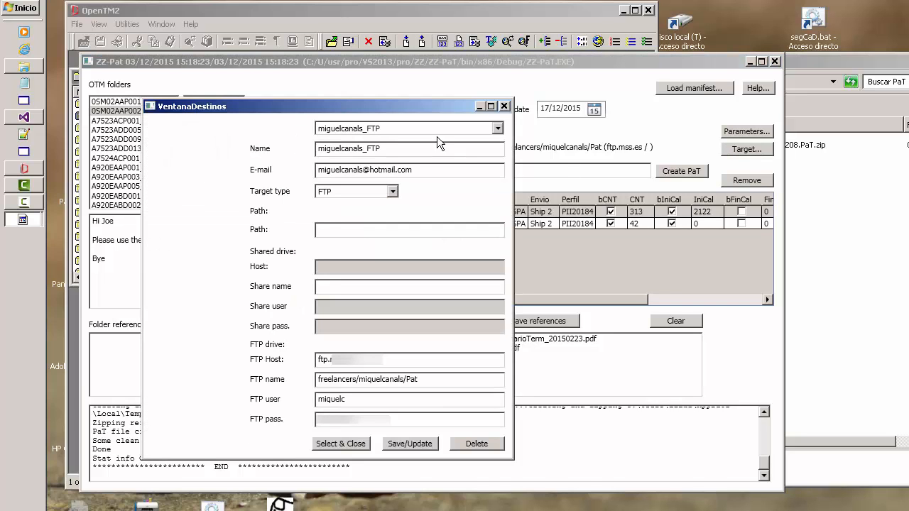
drag(414, 109, 607, 177)
click(587, 197)
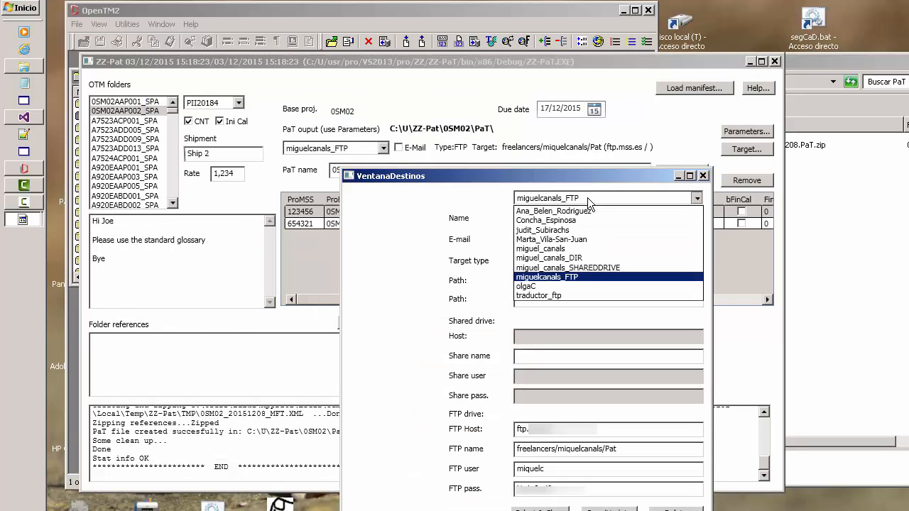
click(588, 197)
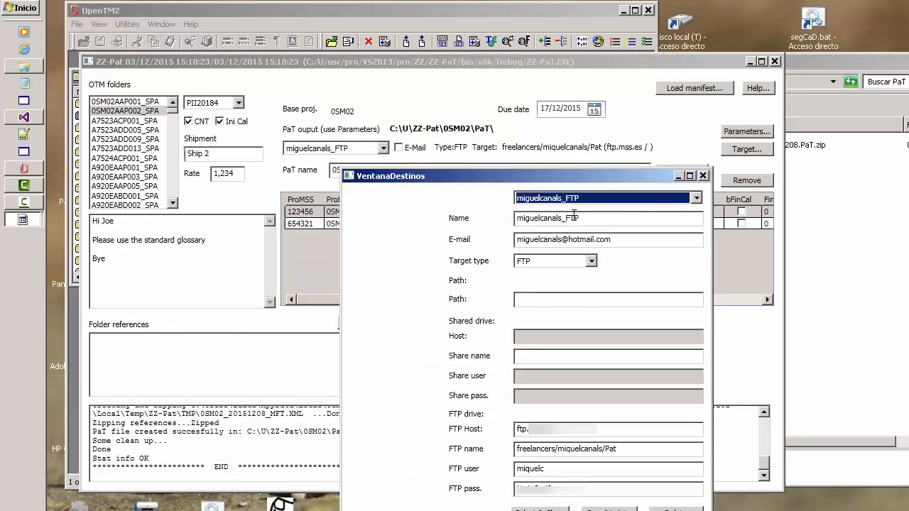
drag(578, 221, 495, 225)
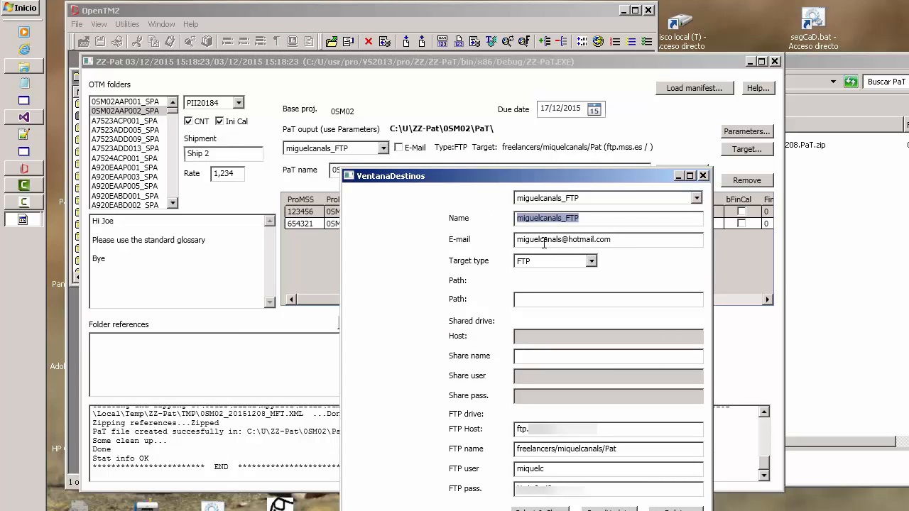
drag(617, 241, 497, 245)
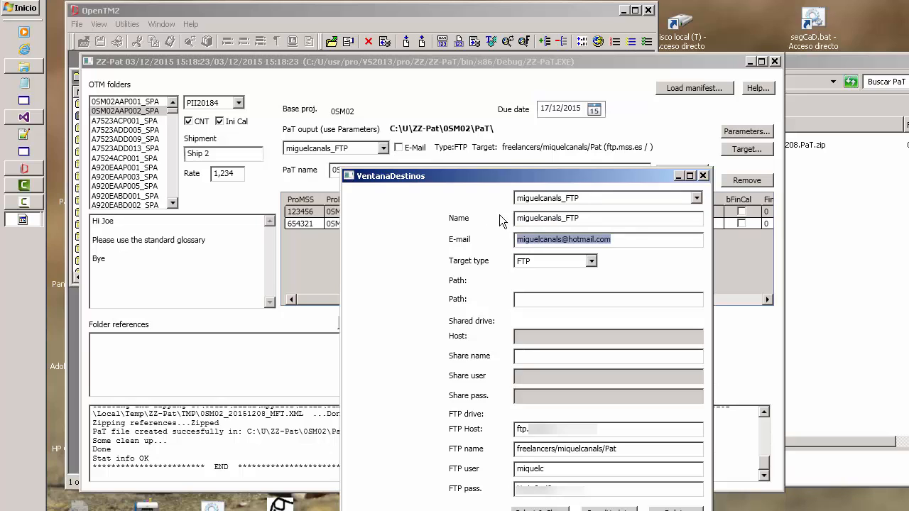
drag(506, 180, 424, 246)
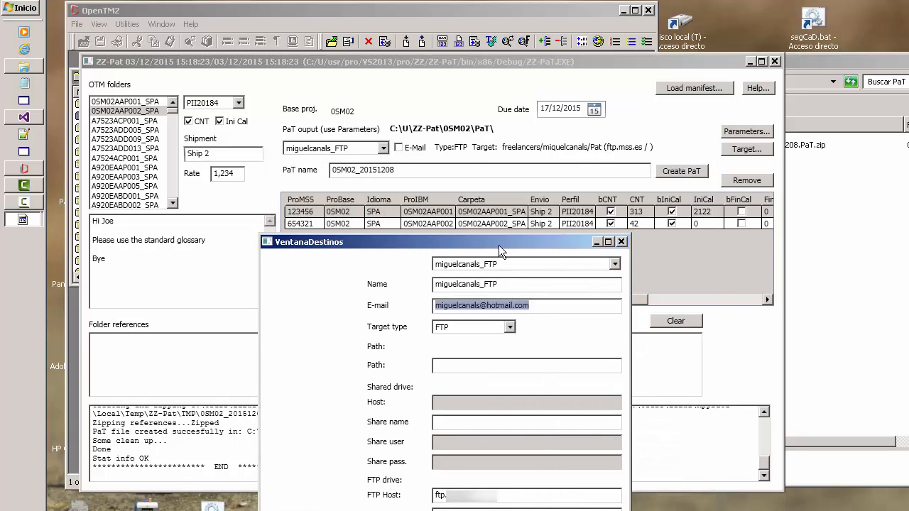
drag(498, 243, 487, 121)
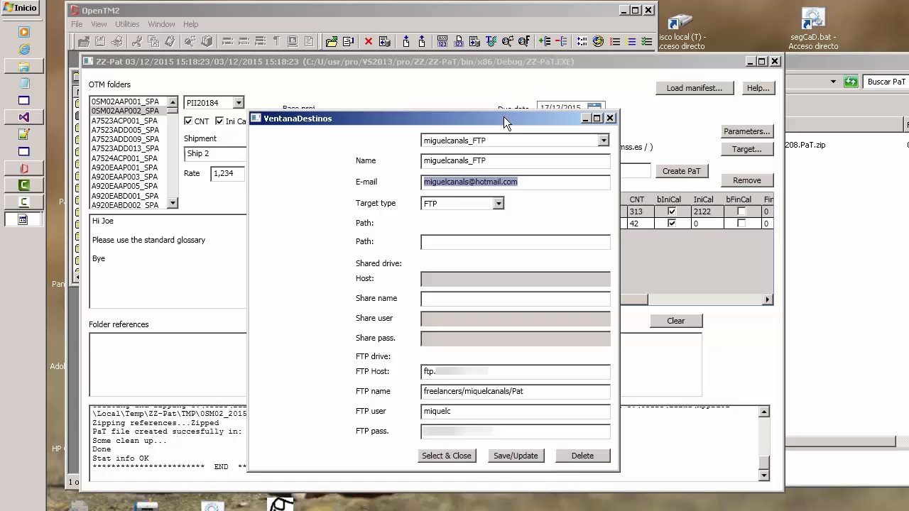
drag(507, 119, 522, 56)
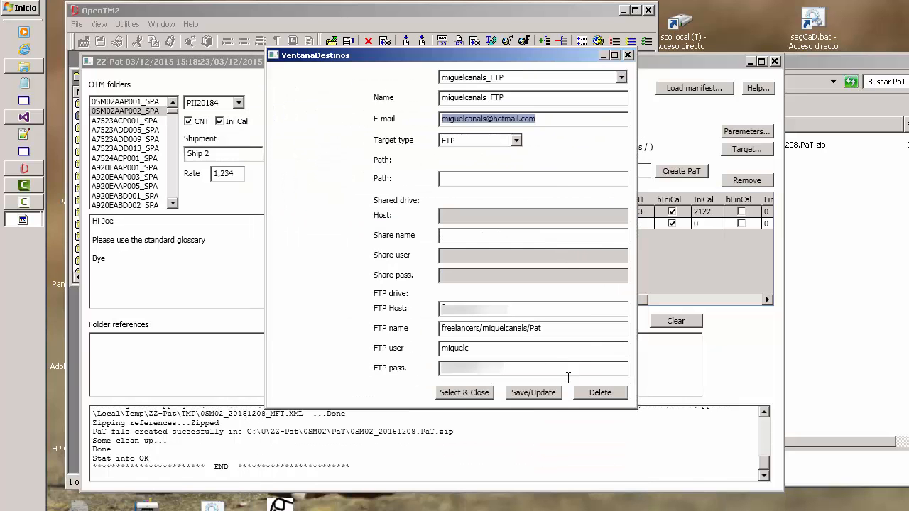
click(473, 398)
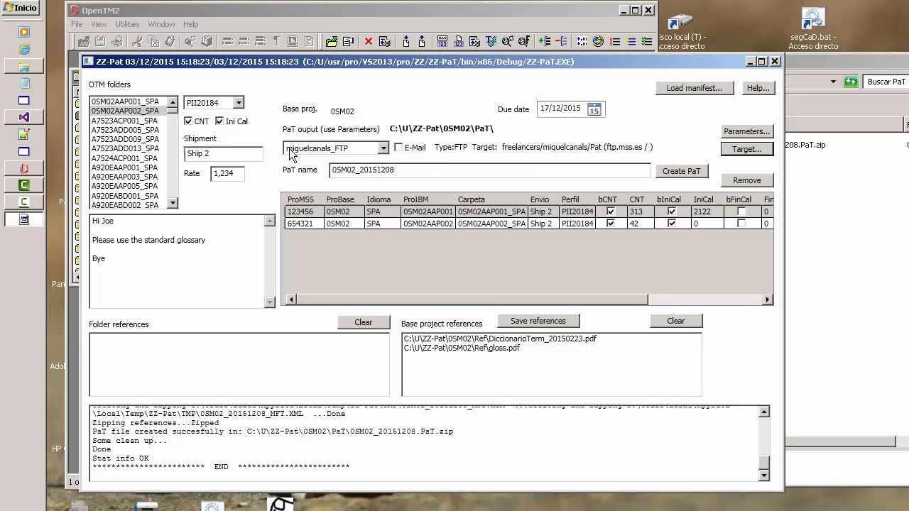
Enable e-mail notification for the FTP target and create the PaT 0SM02_20151208 again to deliver it.
click(400, 150)
click(845, 216)
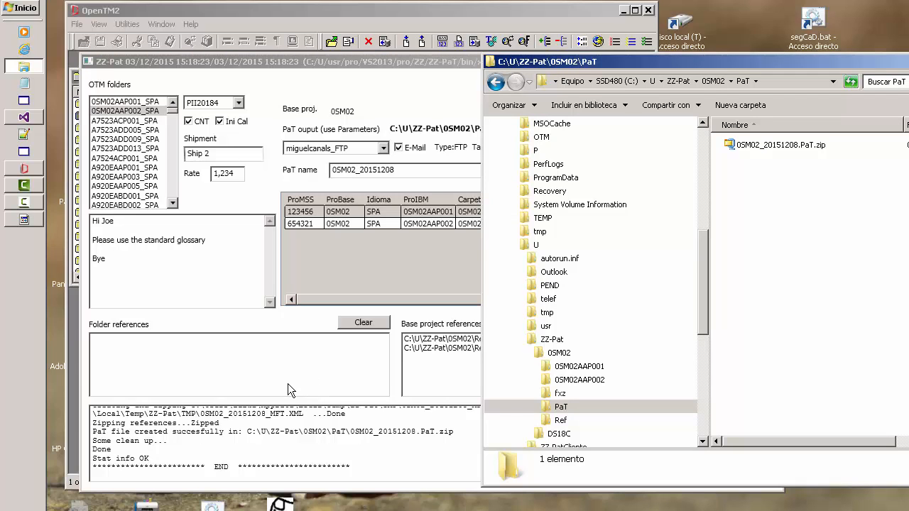
click(357, 279)
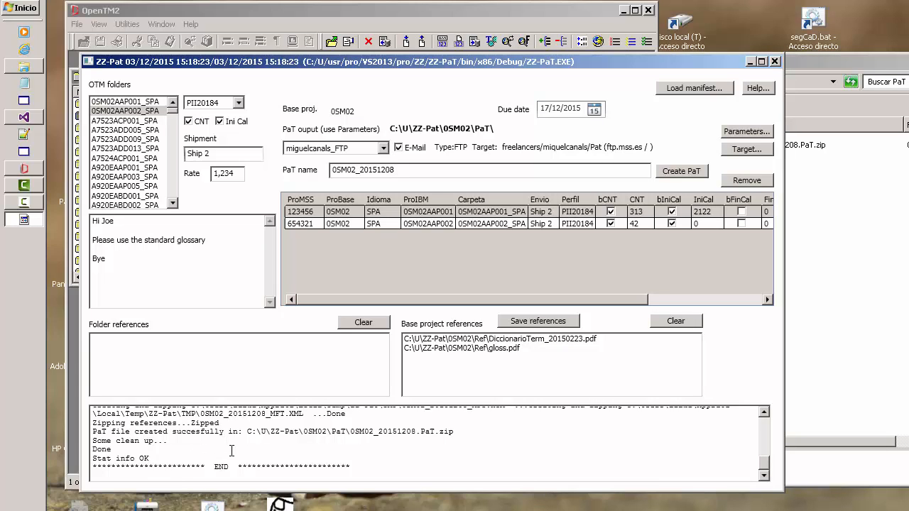
drag(305, 65, 287, 34)
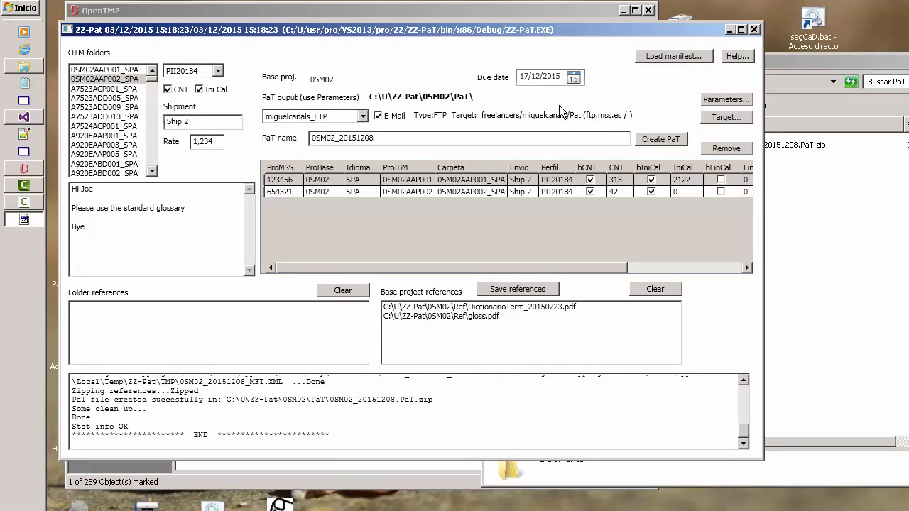
click(659, 139)
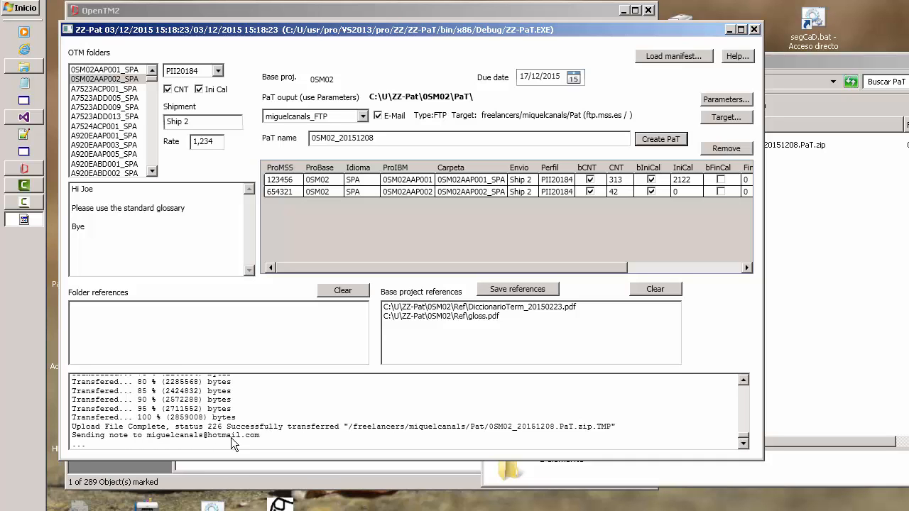
Review the creation log for the translator target, the FTP transfer progress and the recipient of the notification e-mail.
drag(91, 436, 89, 427)
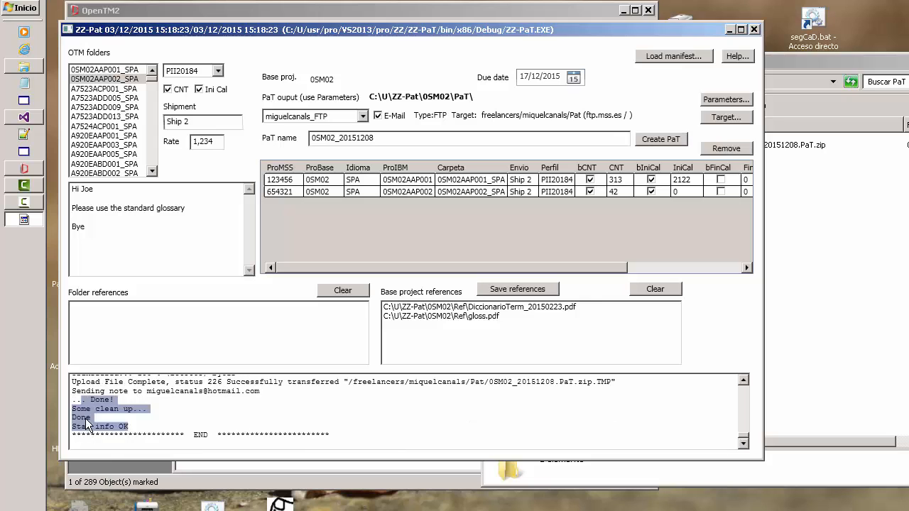
click(220, 409)
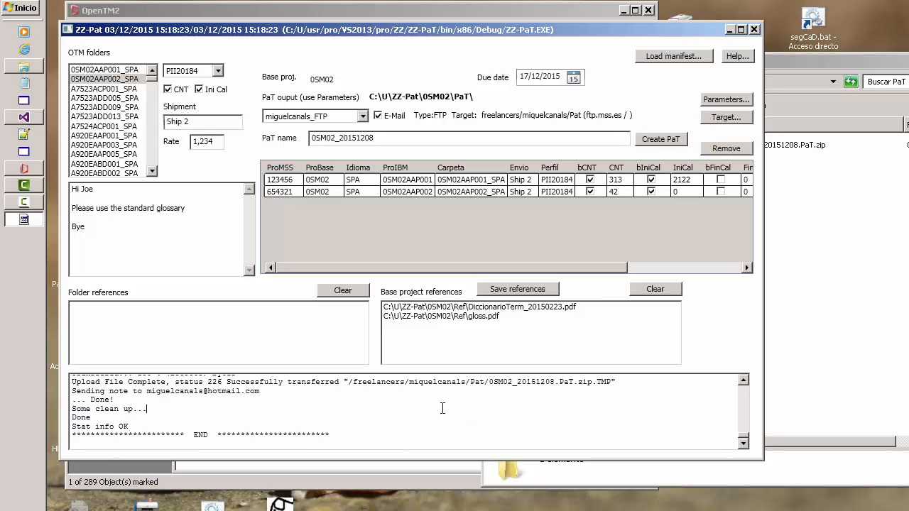
click(743, 381)
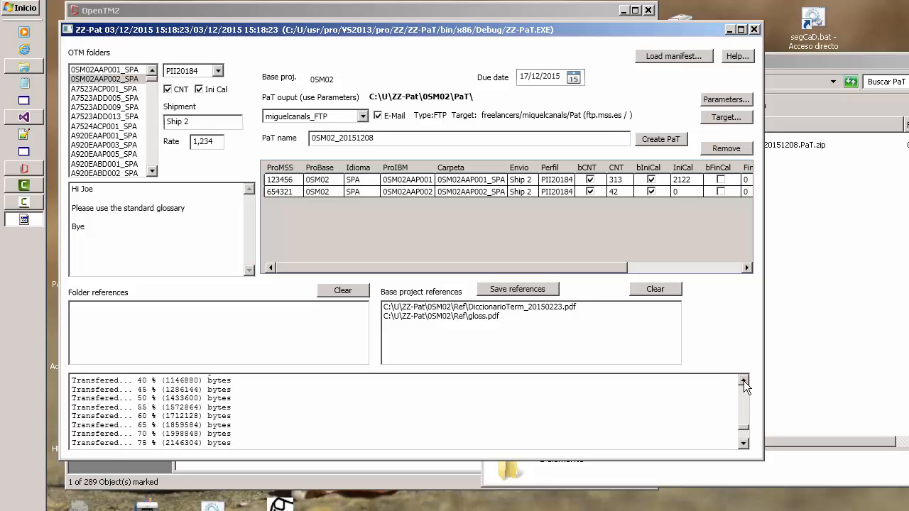
click(743, 381)
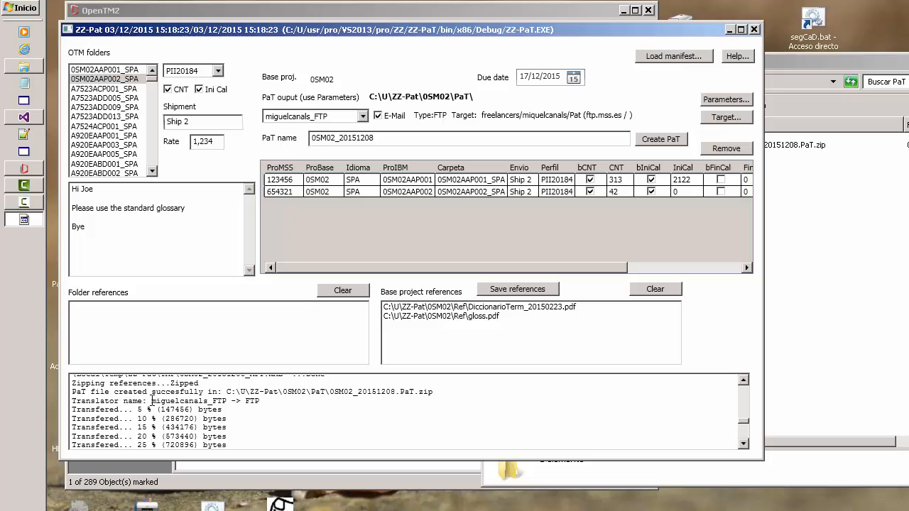
drag(152, 401, 267, 400)
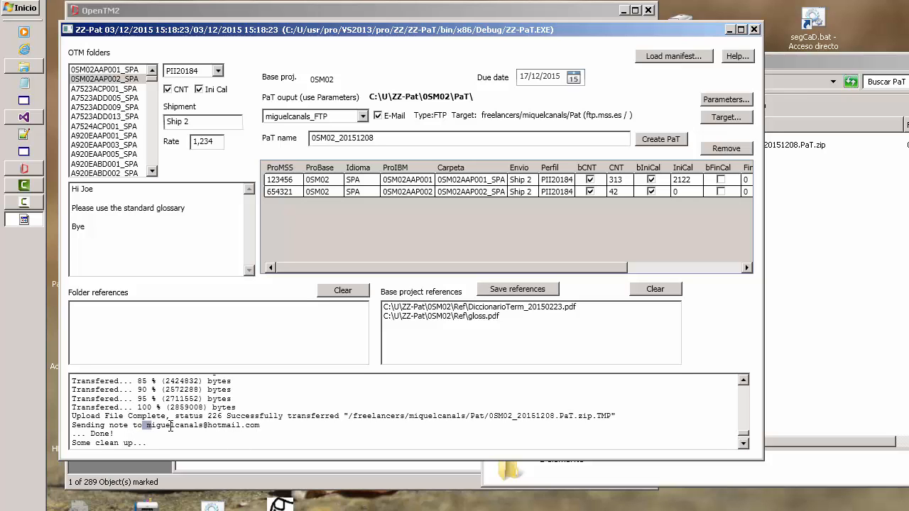
drag(143, 426, 274, 423)
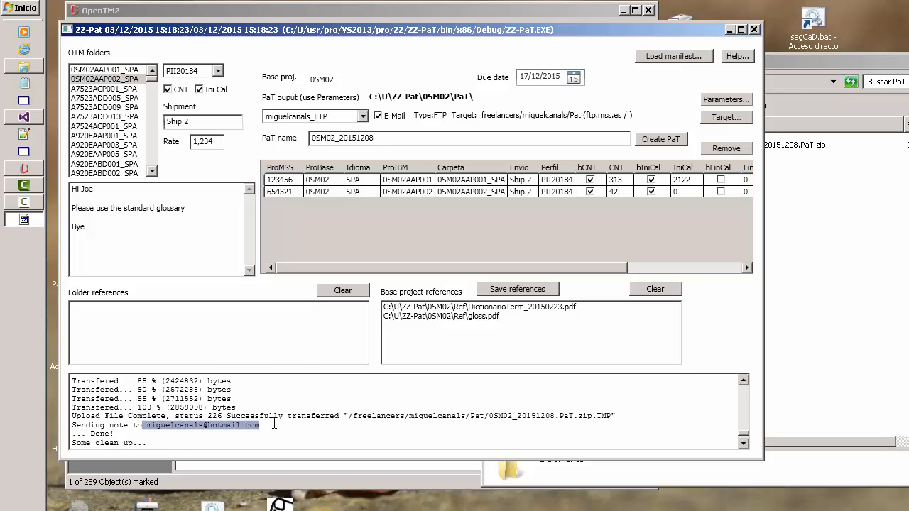